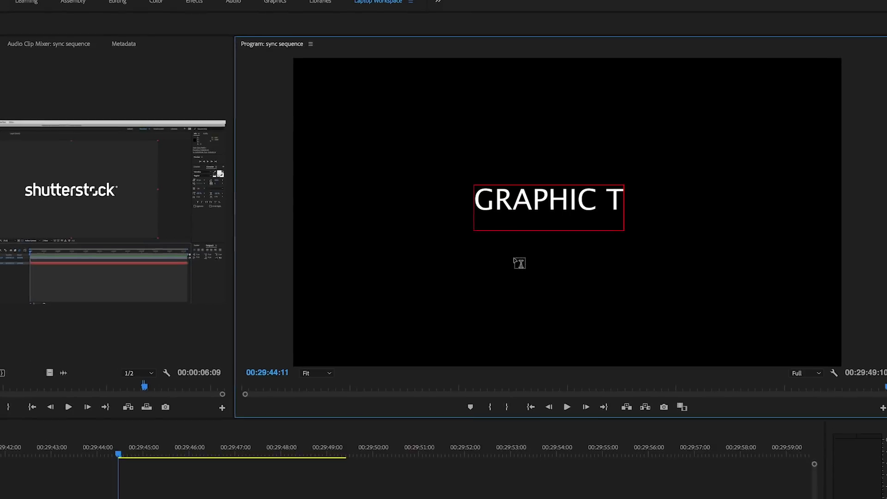
Type 'EST' to complete the GRAPHIC TEST title and drag its Scale down to 56
type("EST")
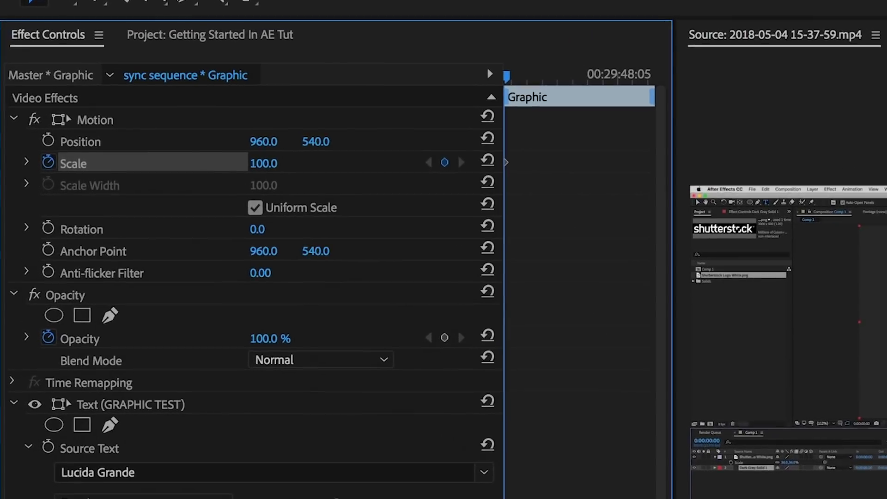
left_click_drag(257, 166, 238, 165)
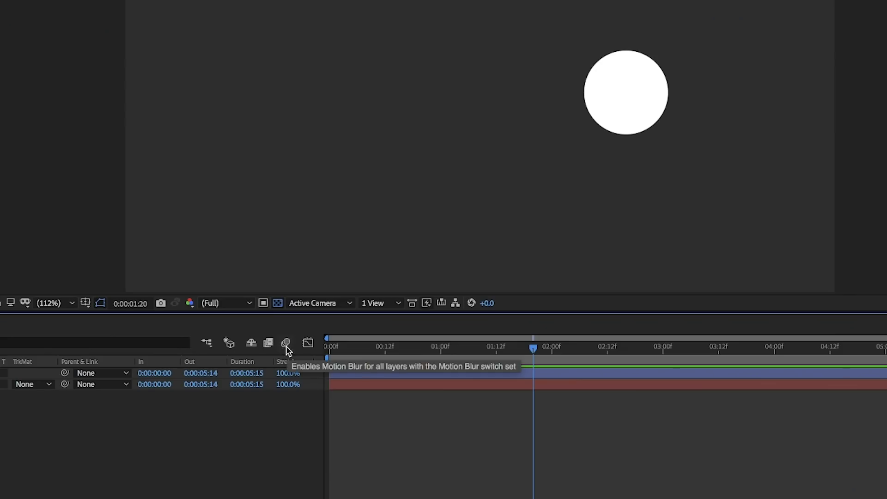
Turn on motion blur for the composition and Shape Layer 1, then preview and toggle it to compare
left_click(286, 344)
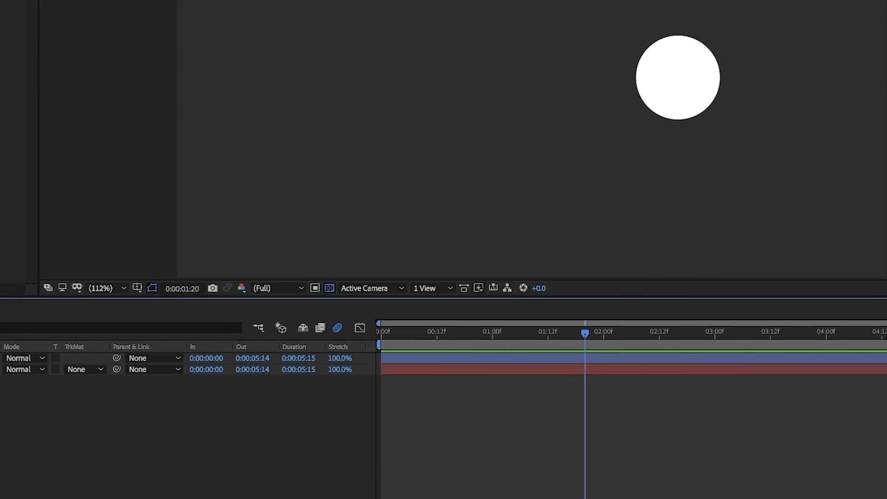
left_click(211, 493)
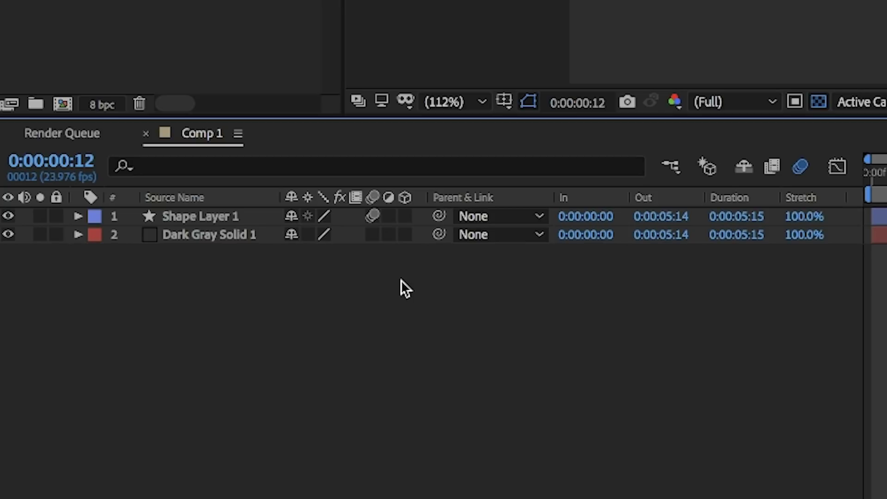
key("space")
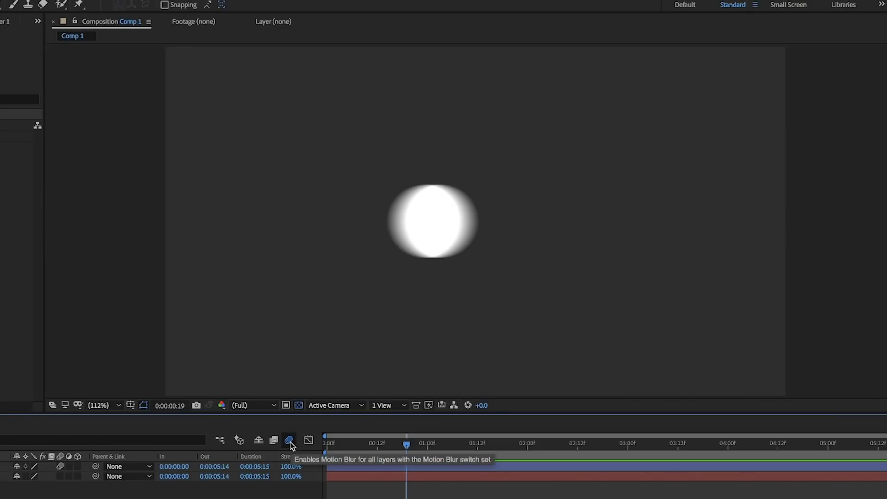
left_click(290, 440)
left_click(290, 441)
left_click(289, 441)
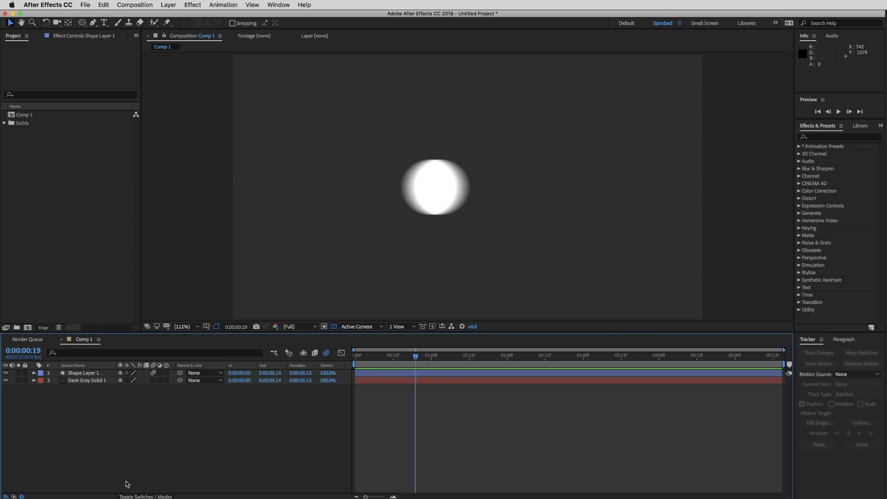
Open Composition Settings and view the Advanced tab's motion blur shutter angle and phase
left_click(135, 4)
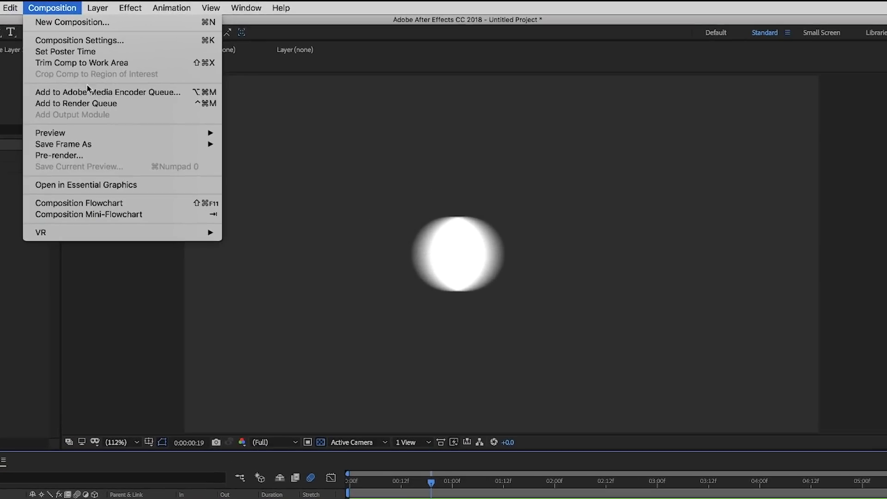
left_click(87, 40)
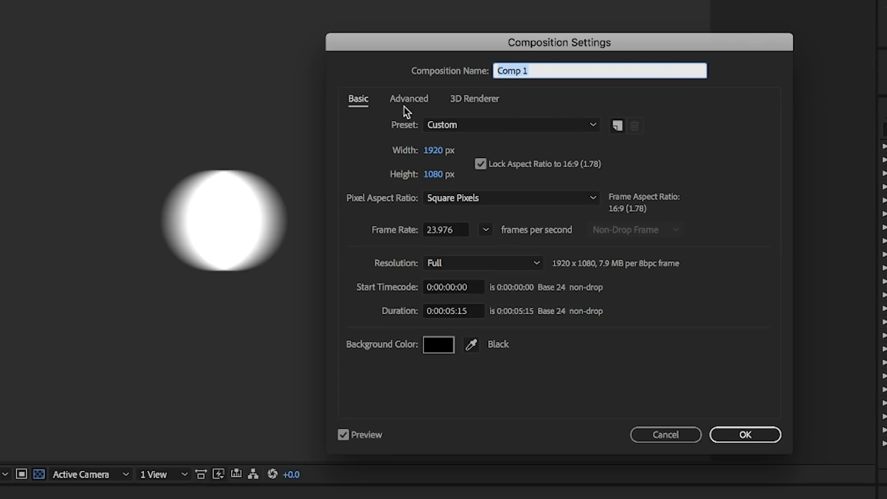
left_click(409, 101)
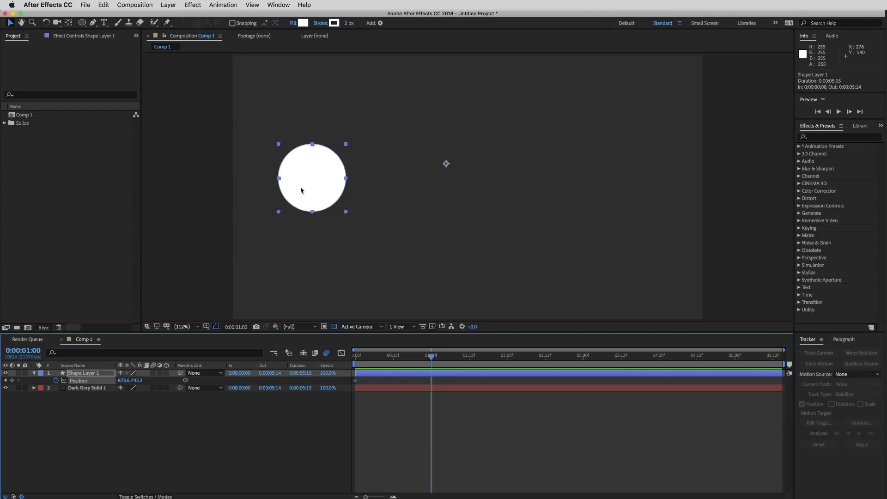
Reveal Shape Layer 1's Position and set its first keyframe at 0:00:00:00
left_click_drag(300, 190, 399, 184)
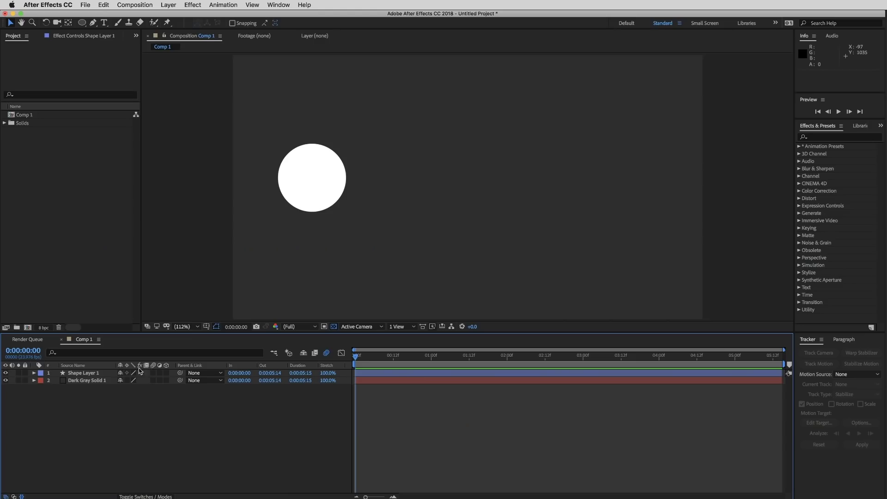
left_click(79, 373)
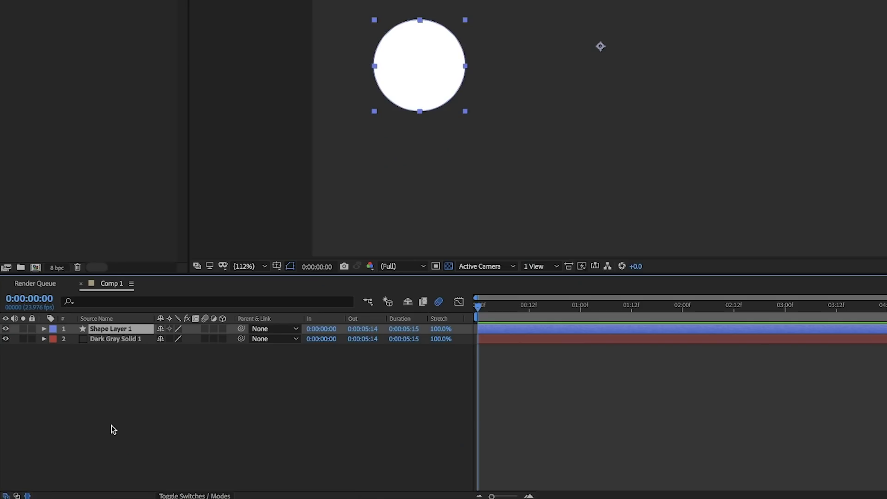
key("p")
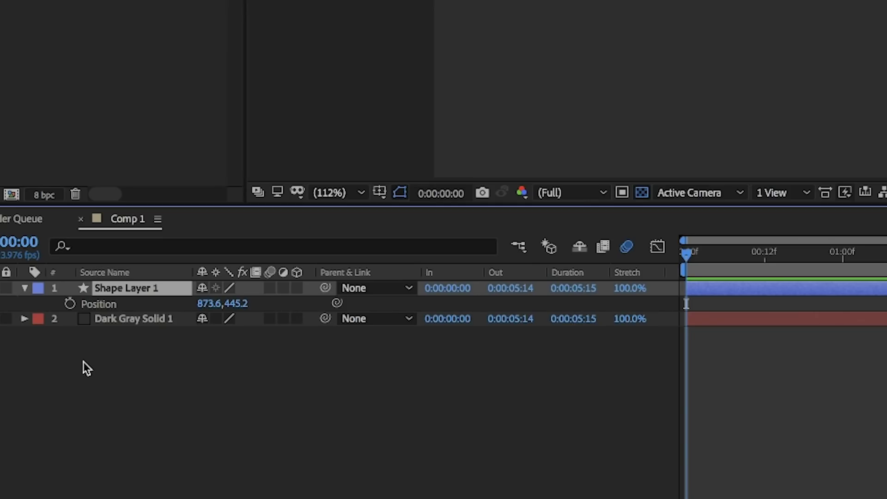
left_click(70, 304)
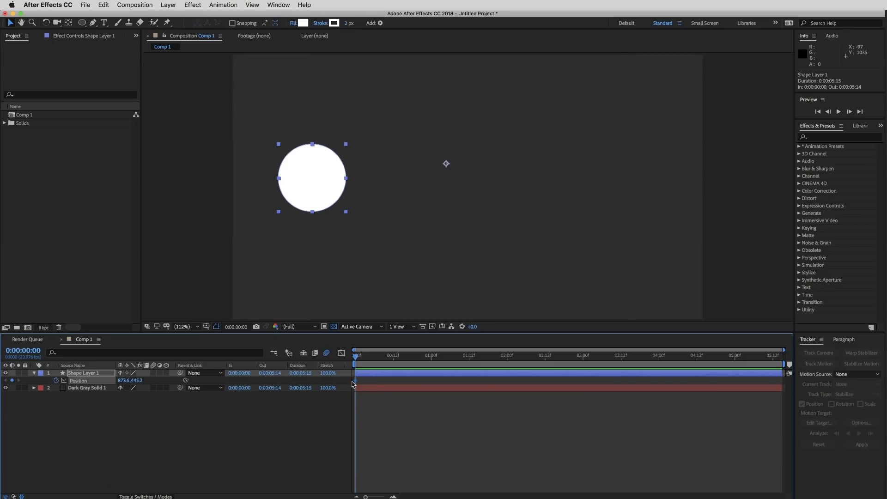
At 0:00:01:00, drag the circle to the far right for the second Position keyframe and preview
left_click_drag(358, 360, 430, 362)
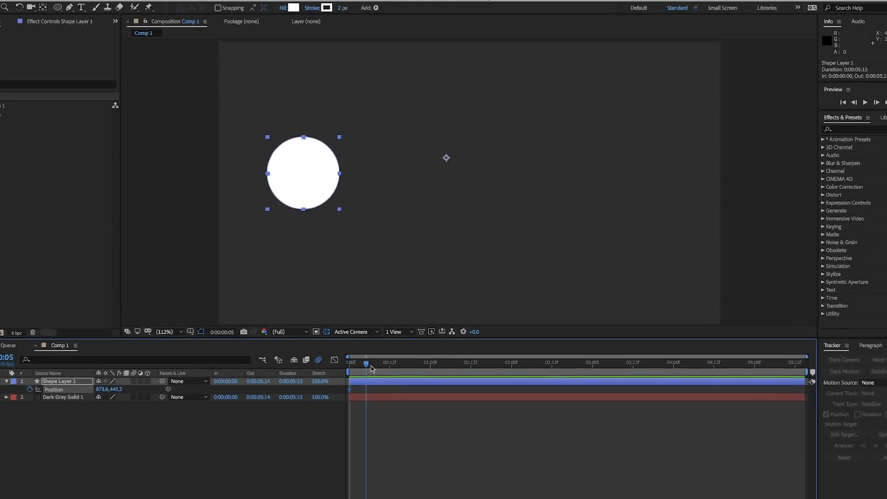
left_click_drag(426, 406, 427, 403)
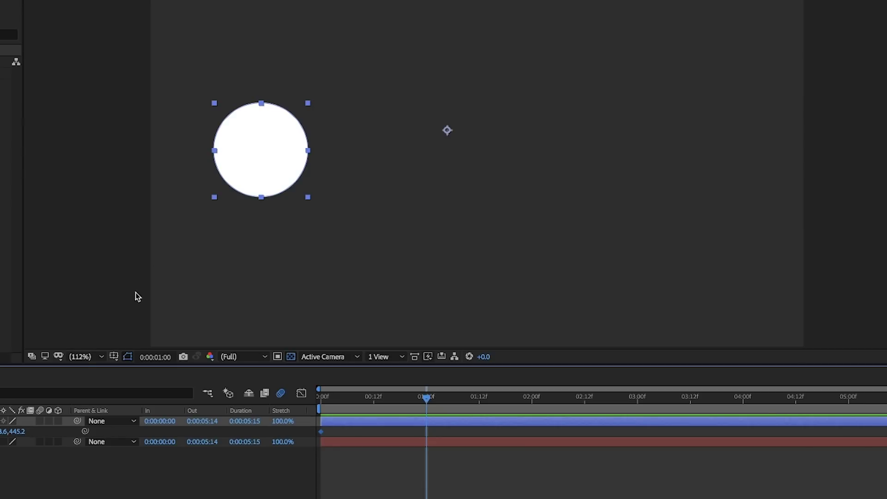
left_click_drag(249, 166, 663, 162)
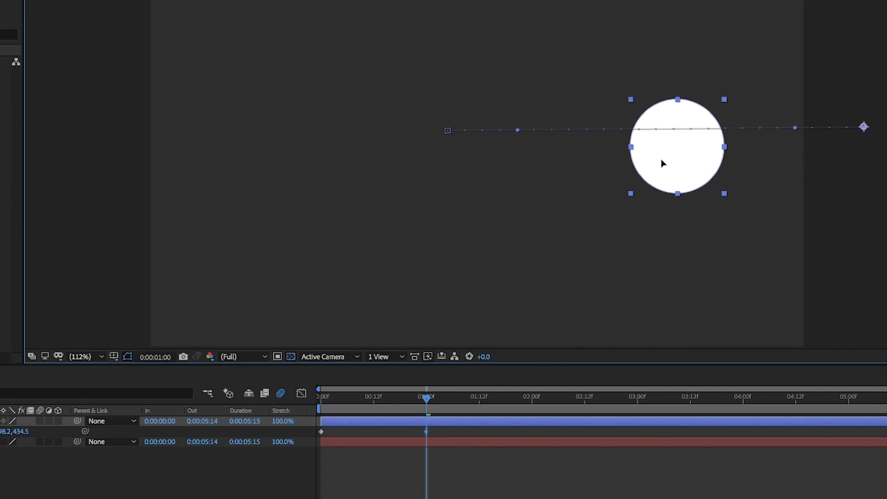
left_click_drag(426, 397, 313, 405)
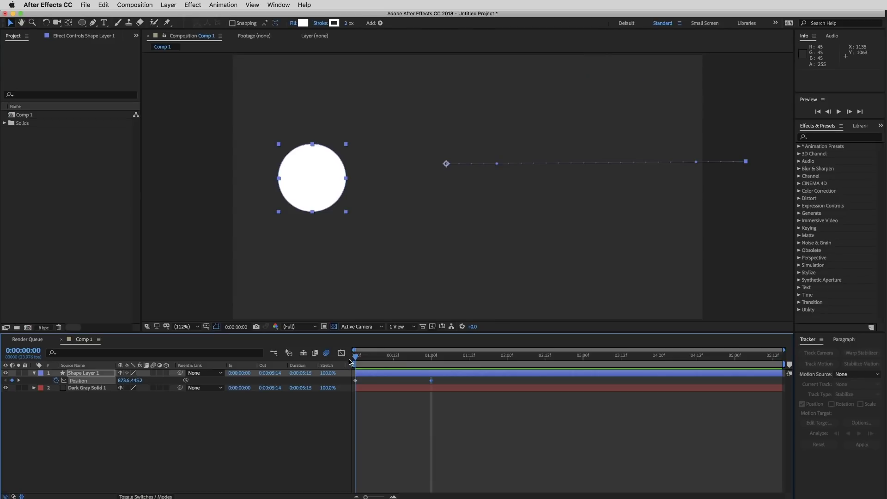
left_click_drag(349, 362, 390, 360)
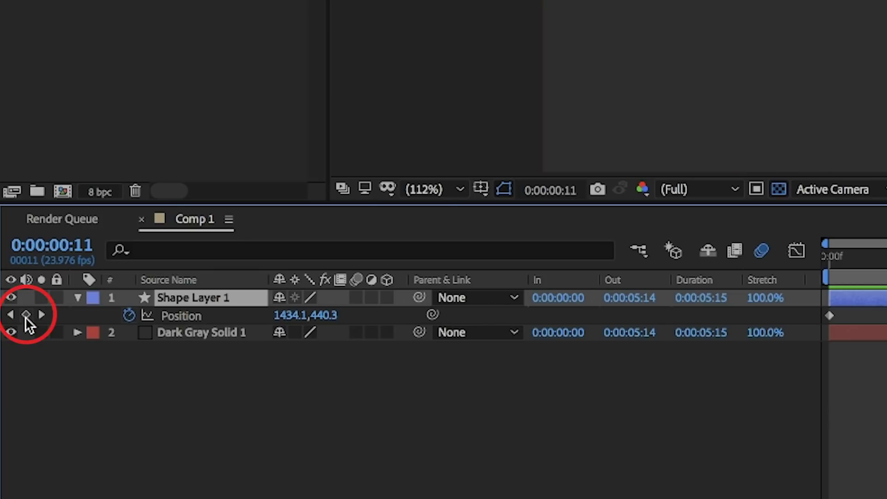
Add a middle Position keyframe at 0:00:00:11 and raise the circle to 1434.1,229.3 for an upward arc
left_click(25, 315)
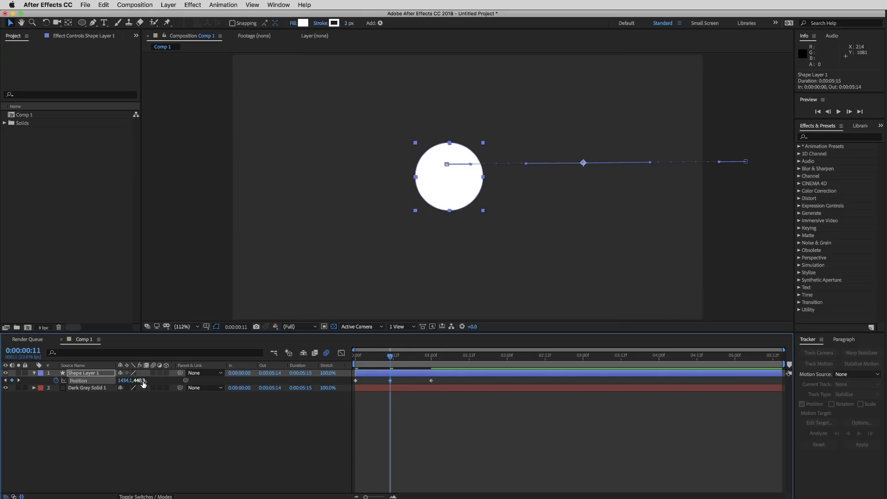
left_click_drag(141, 380, 95, 380)
left_click(372, 360)
mouse_move(372, 359)
left_mouse_down()
mouse_move(432, 361)
mouse_move(389, 362)
left_mouse_up()
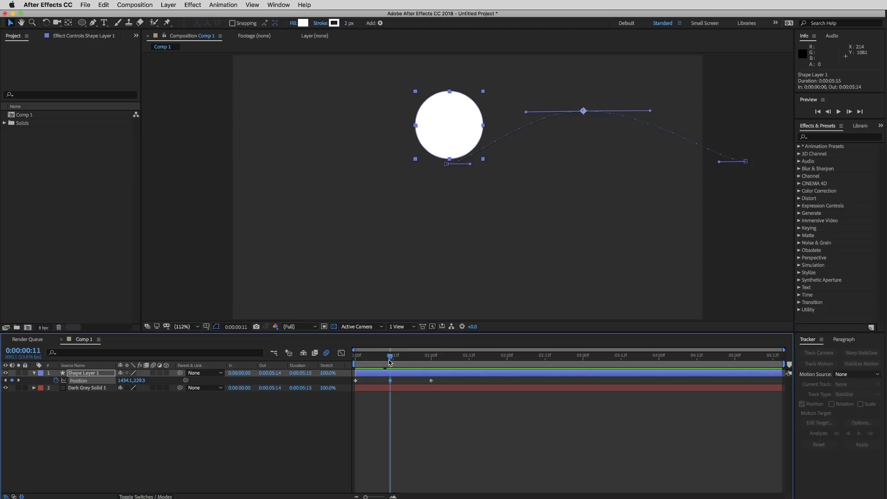
Move the last Position keyframe to frame 19, undo the stray change, and shift all keyframes lower
left_click_drag(390, 362, 431, 359)
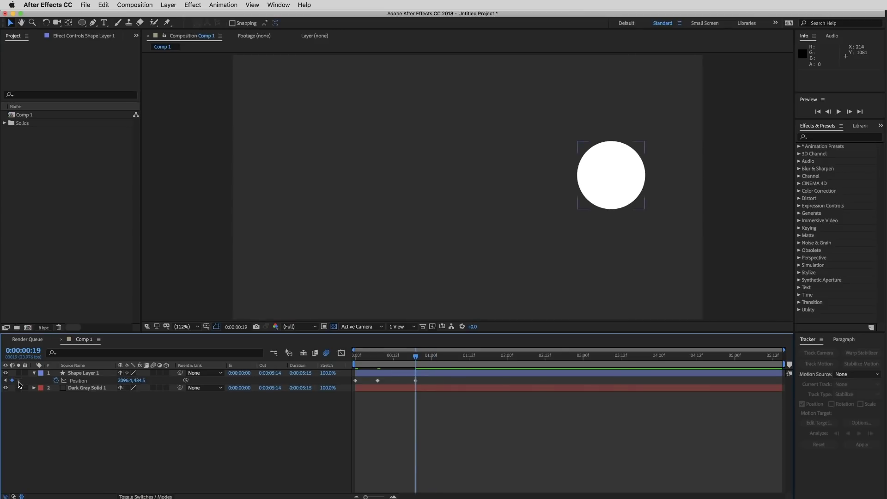
left_click(79, 381)
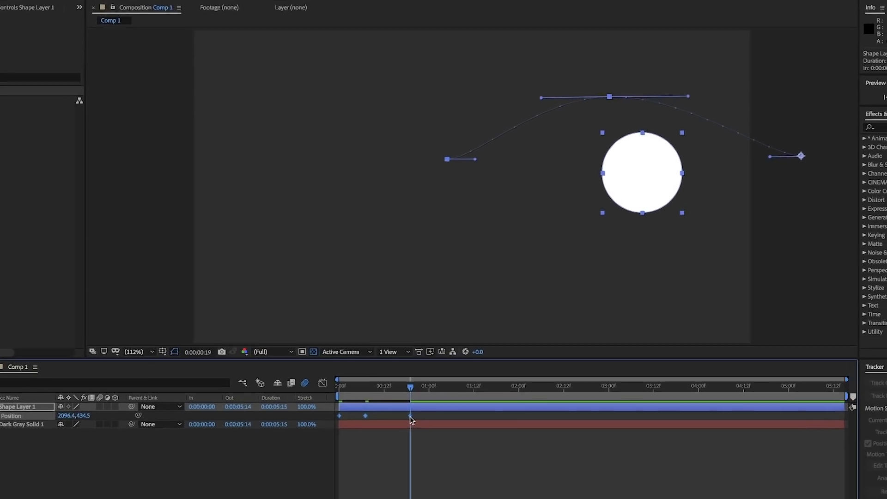
mouse_move(411, 420)
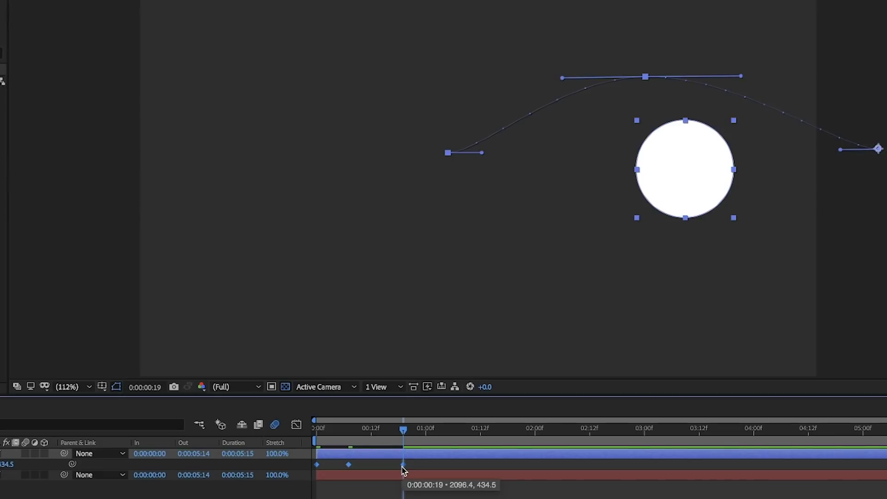
left_click_drag(376, 466, 402, 466)
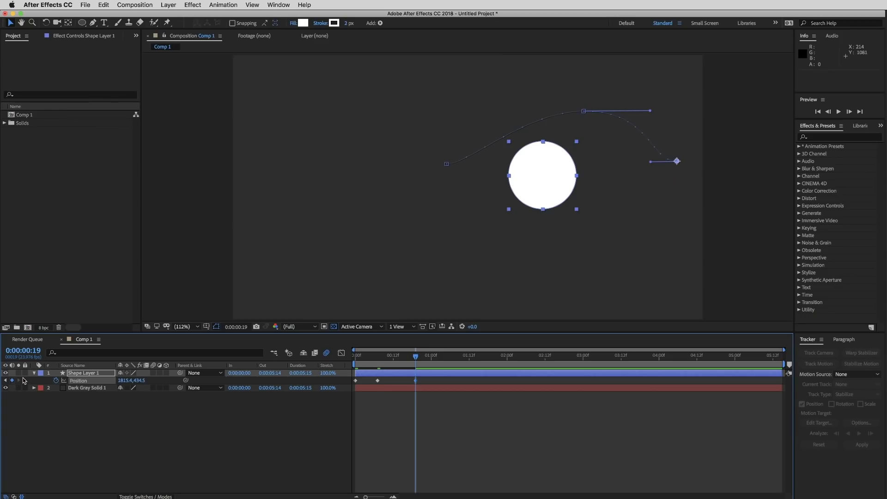
key("super+z")
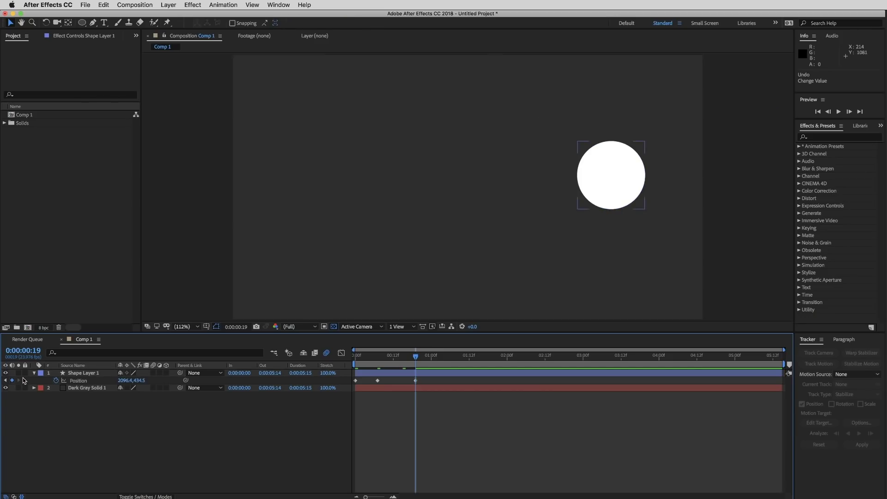
left_click(82, 381)
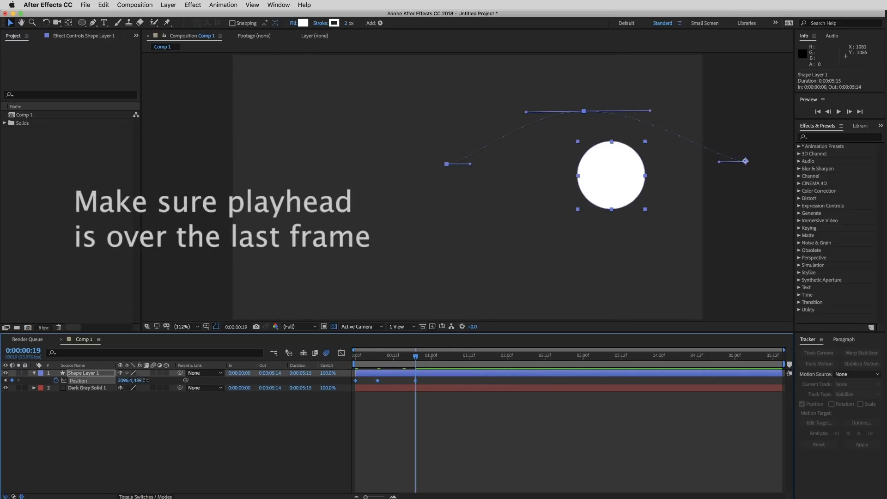
left_click_drag(138, 380, 17, 386)
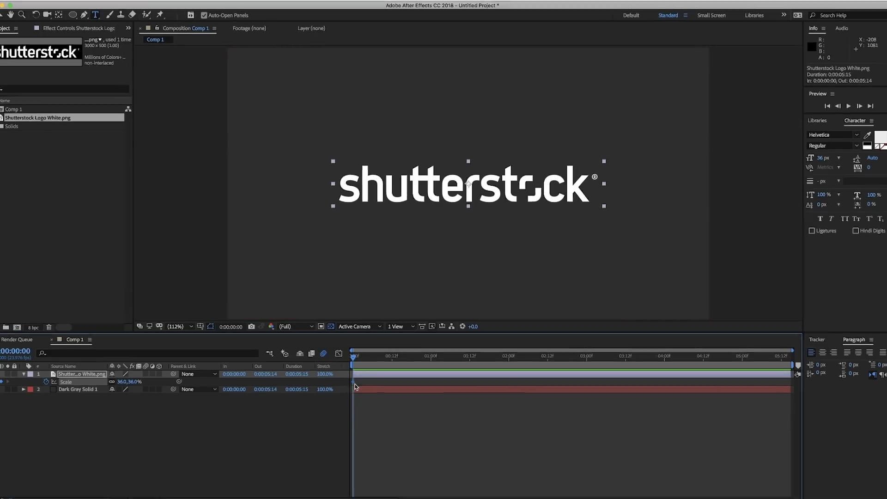
Move the starting Scale keyframe to about frame 6 and set its value to 0%
left_click_drag(358, 382, 371, 383)
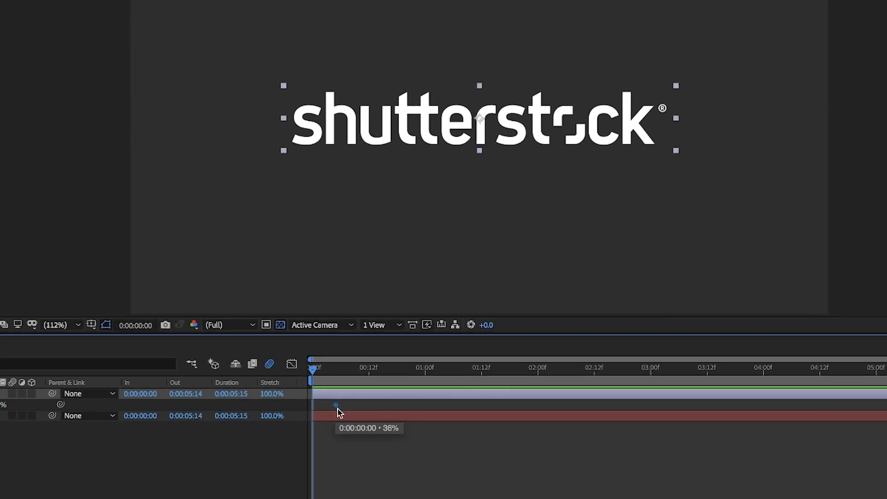
left_click_drag(340, 412, 375, 409)
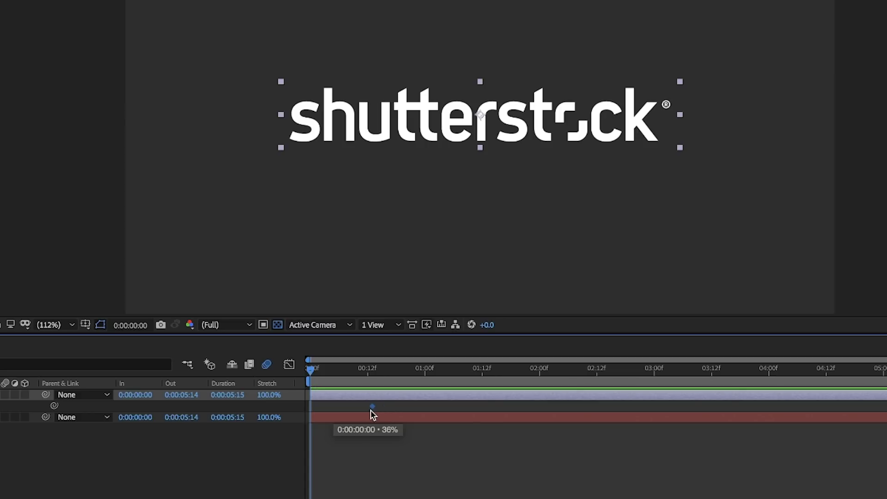
mouse_move(370, 410)
left_mouse_down()
mouse_move(397, 410)
mouse_move(374, 409)
left_mouse_up()
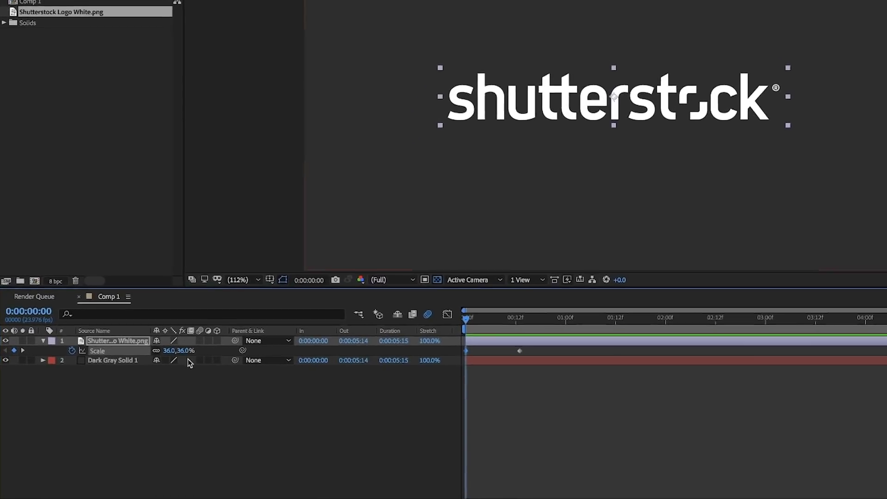
left_click(169, 350)
type("0")
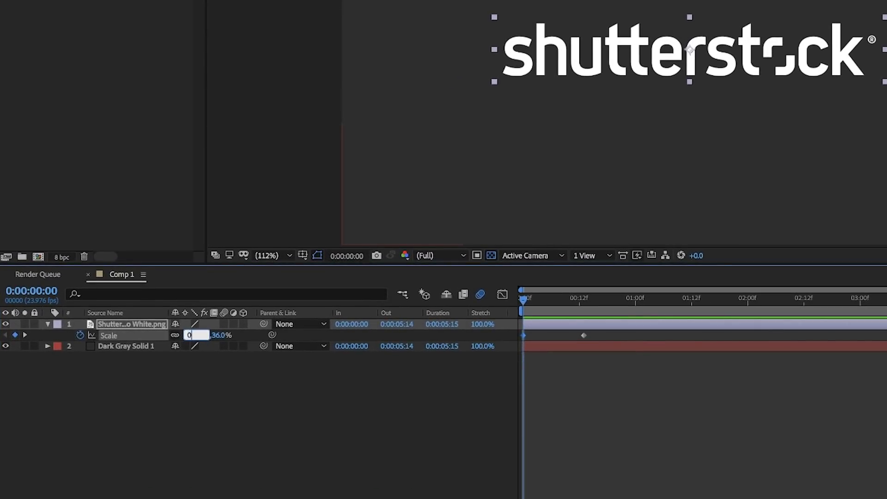
key("Return")
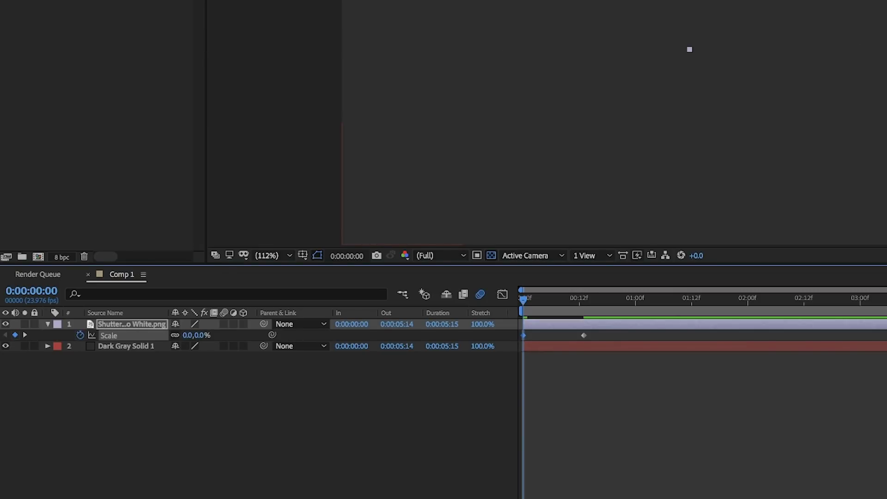
Preview the logo's scale animation and enable motion blur on the logo layer
left_click(632, 301)
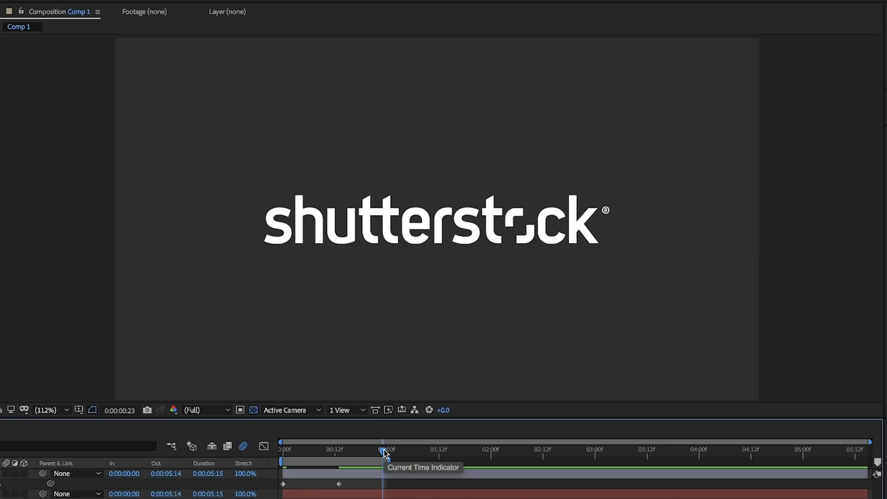
key("space")
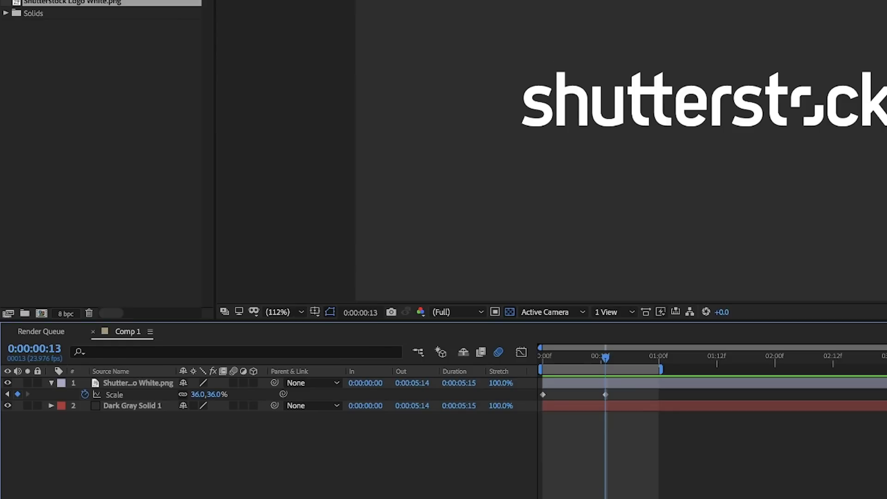
left_click(233, 382)
Apply Easy Ease to the logo's 36% Scale keyframe at 0:00:00:13 and preview the grow-in
key("grave")
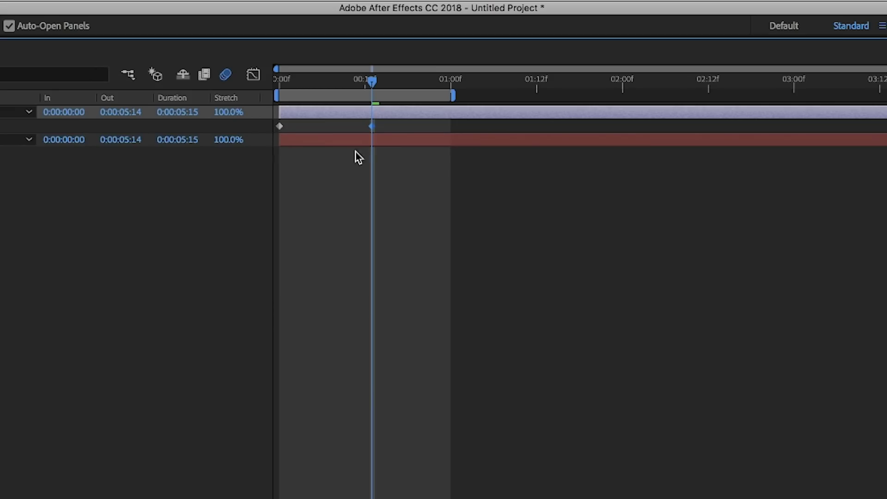
right_click(372, 127)
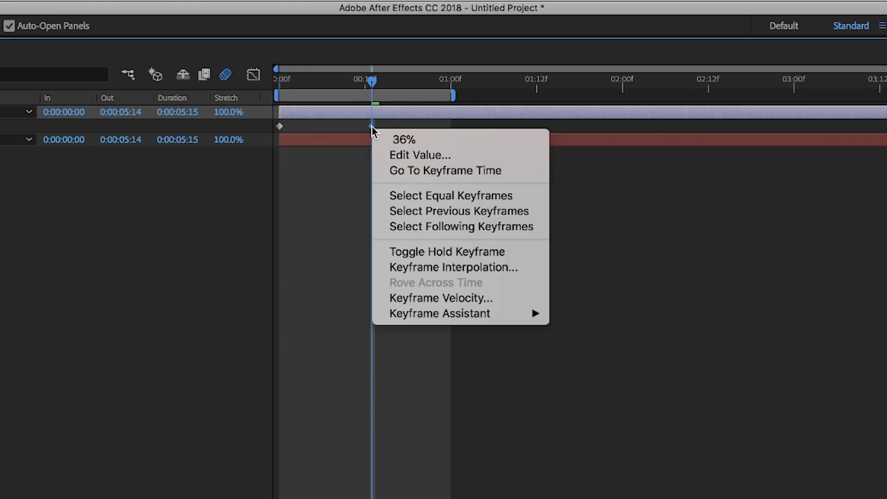
mouse_move(449, 315)
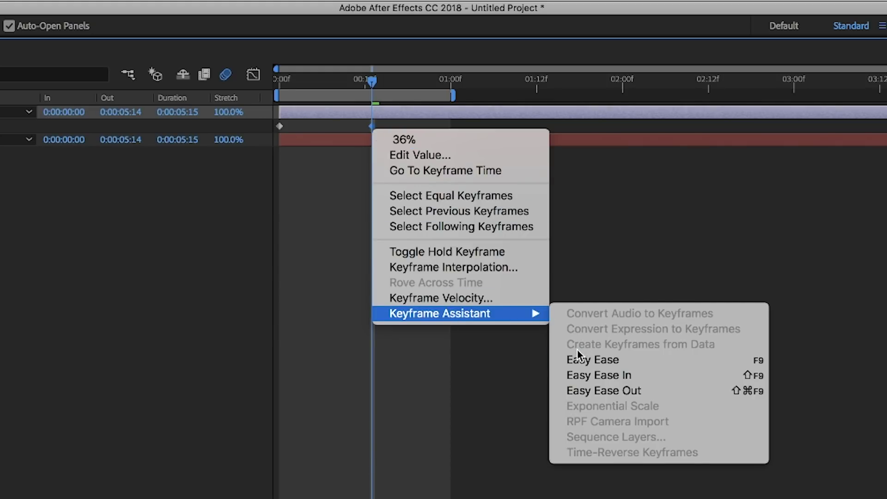
left_click(593, 359)
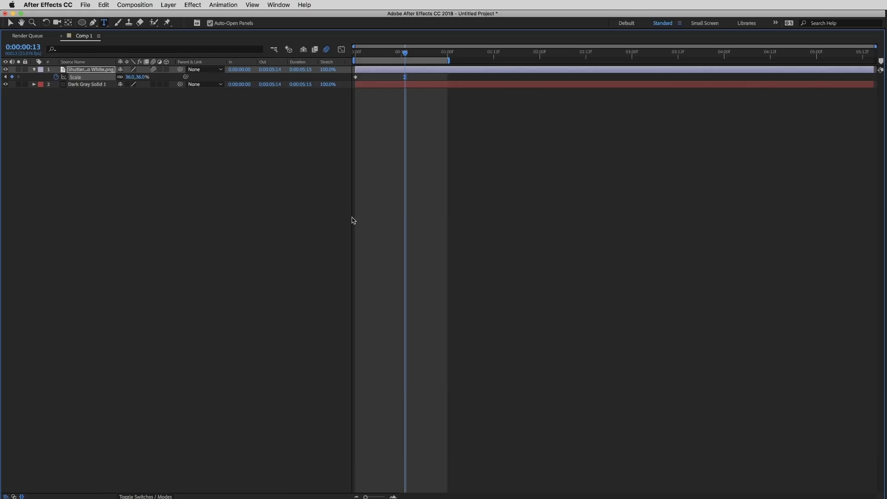
key("grave")
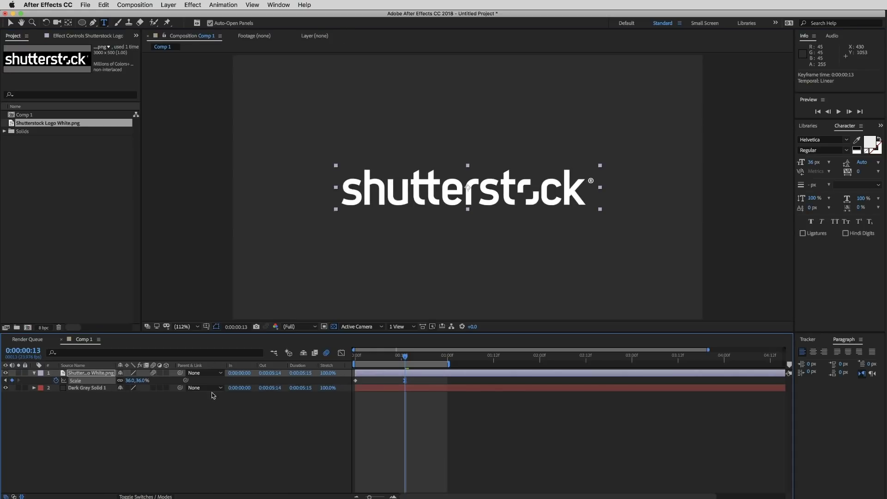
left_click(205, 430)
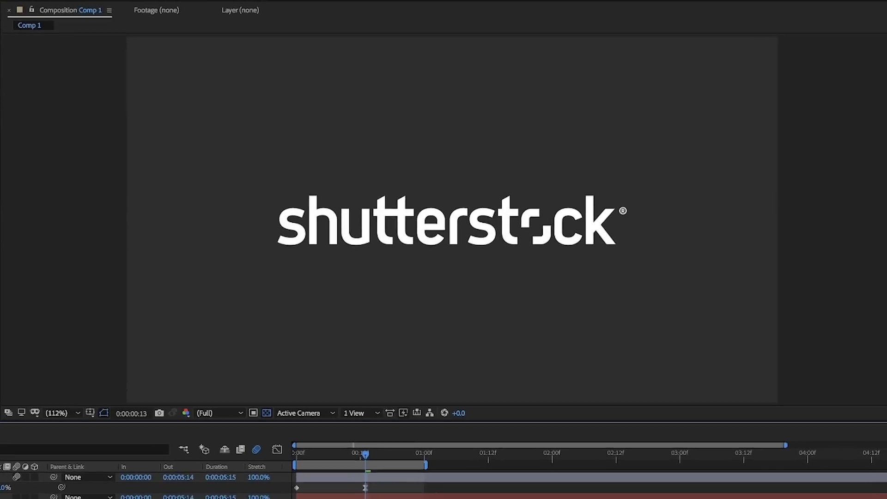
key("space")
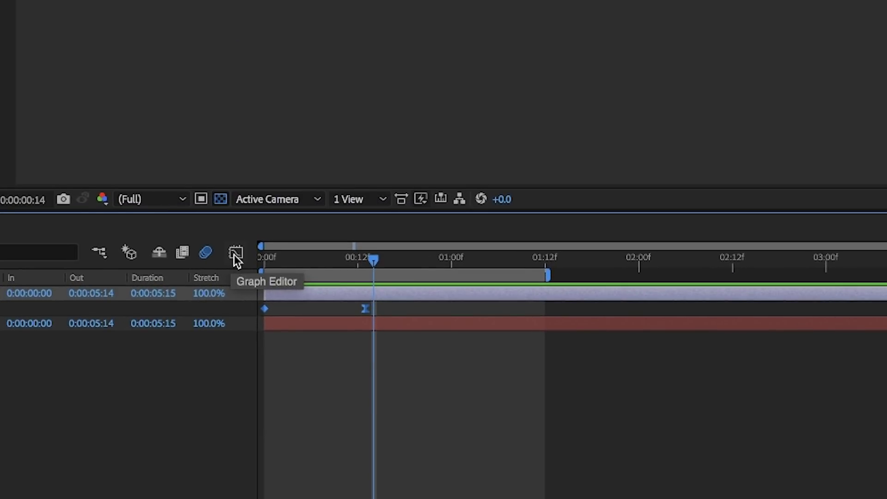
In the Graph Editor, raise the final Scale keyframe's ease influence to 100%, then preview the pop-in
left_click(236, 254)
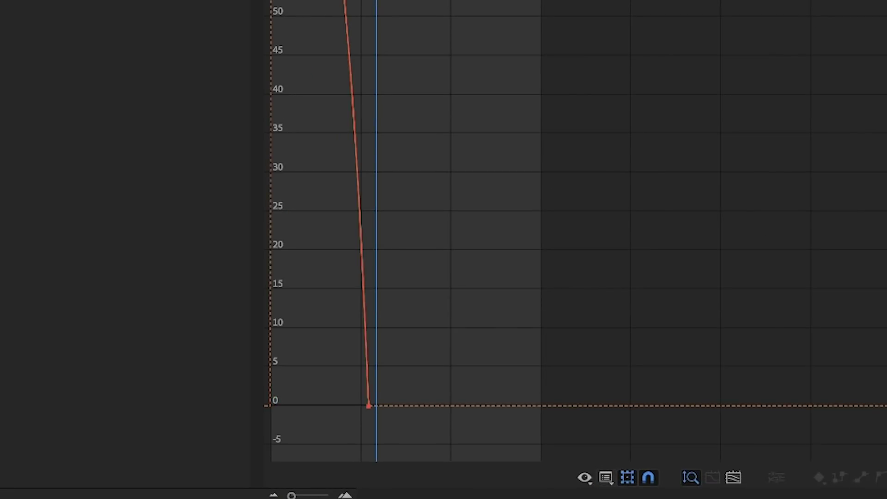
key("grave")
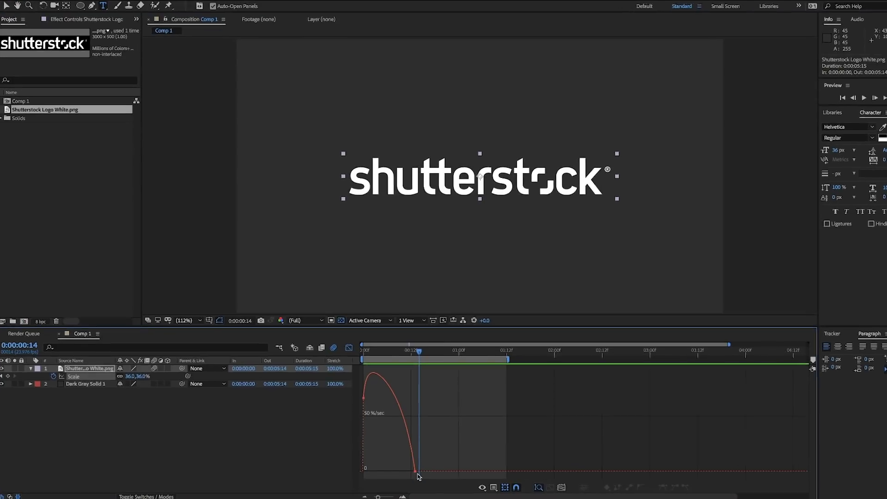
mouse_move(407, 474)
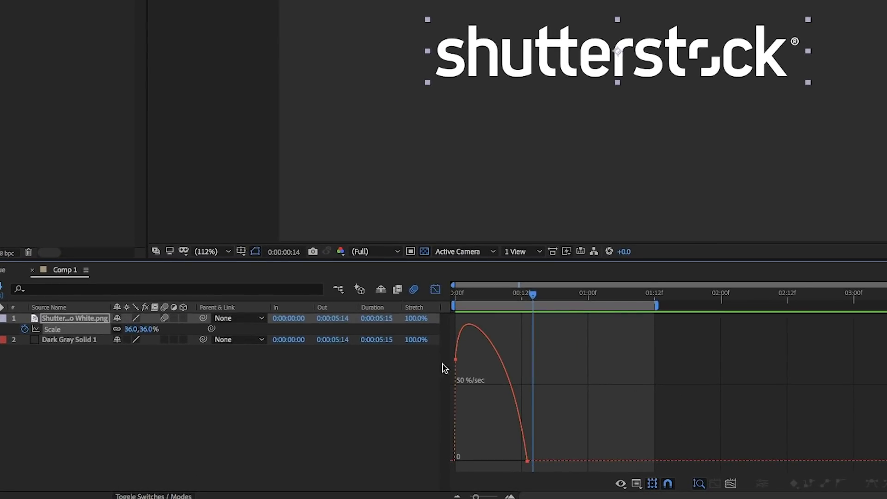
left_click(528, 461)
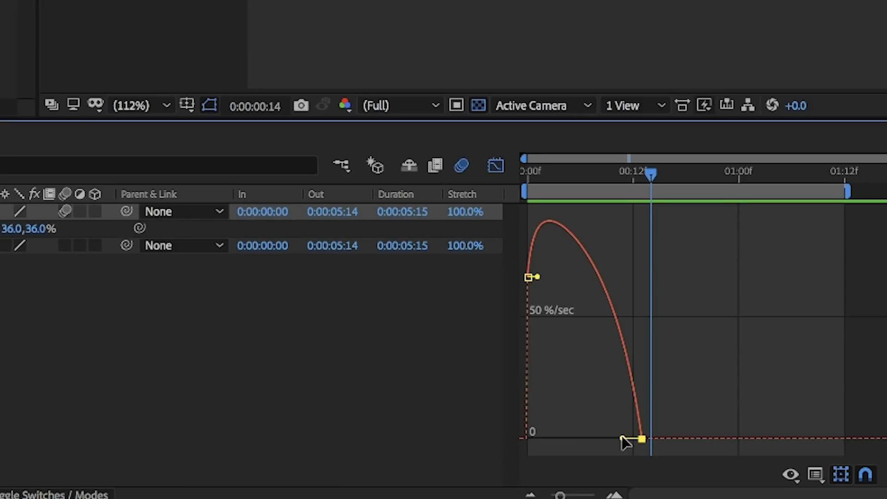
left_click_drag(622, 437, 578, 439)
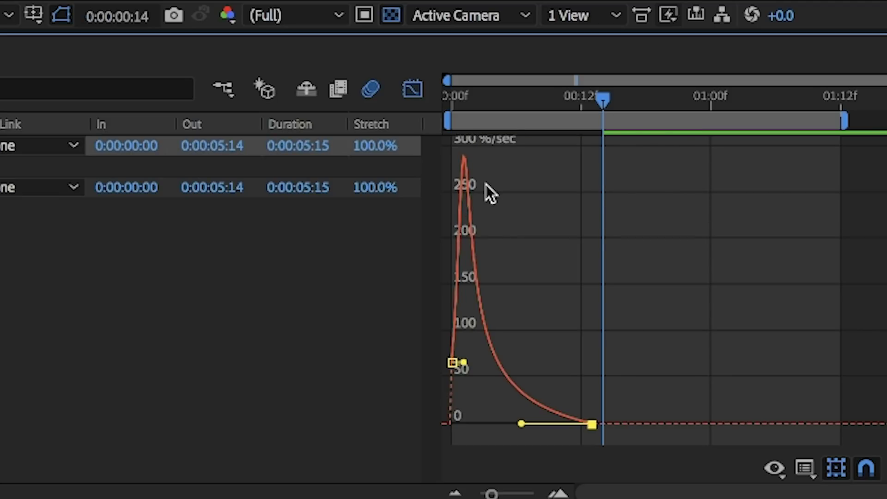
mouse_move(484, 300)
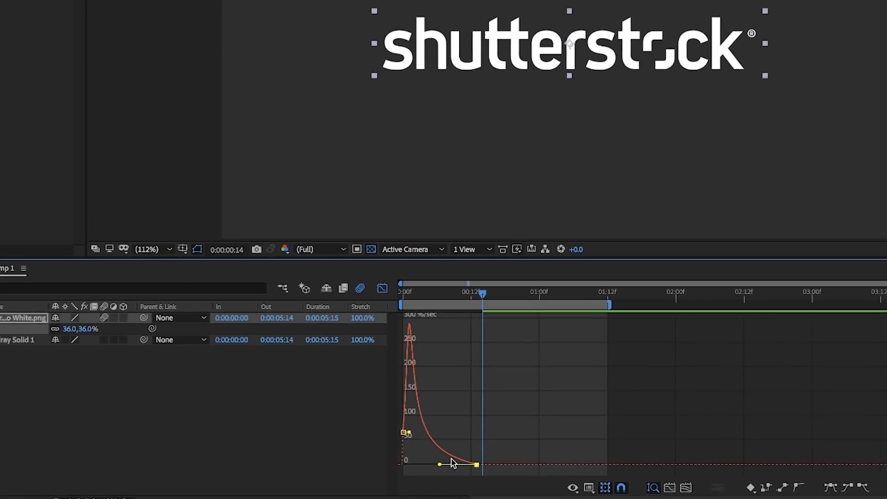
left_click(381, 288)
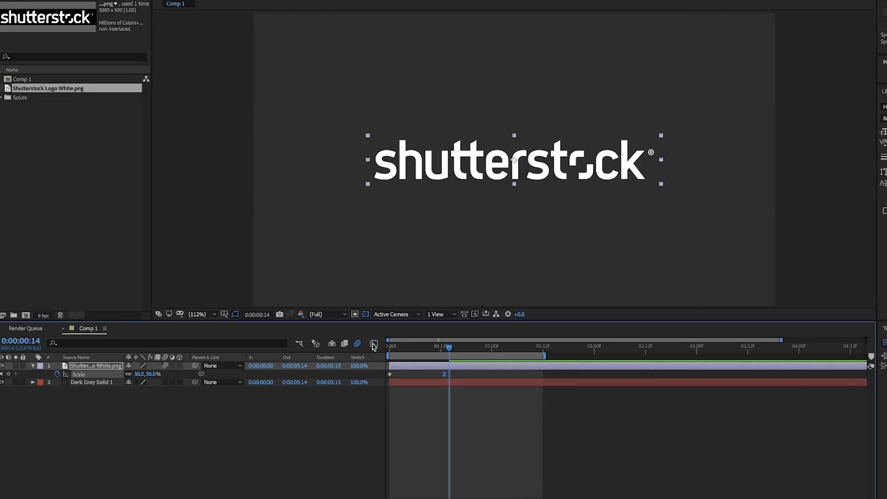
key("space")
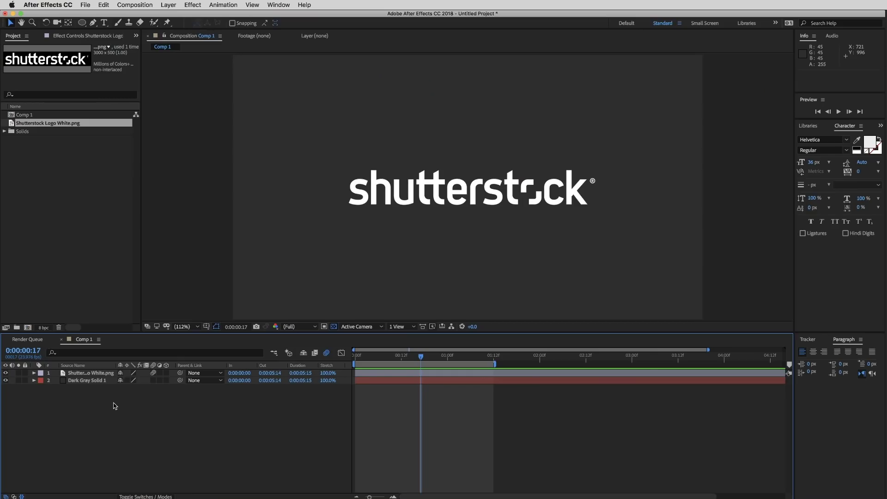
Create a default dark gray solid via New > Solid and select the new Dark Gray Solid 2 layer
right_click(141, 399)
mouse_move(164, 407)
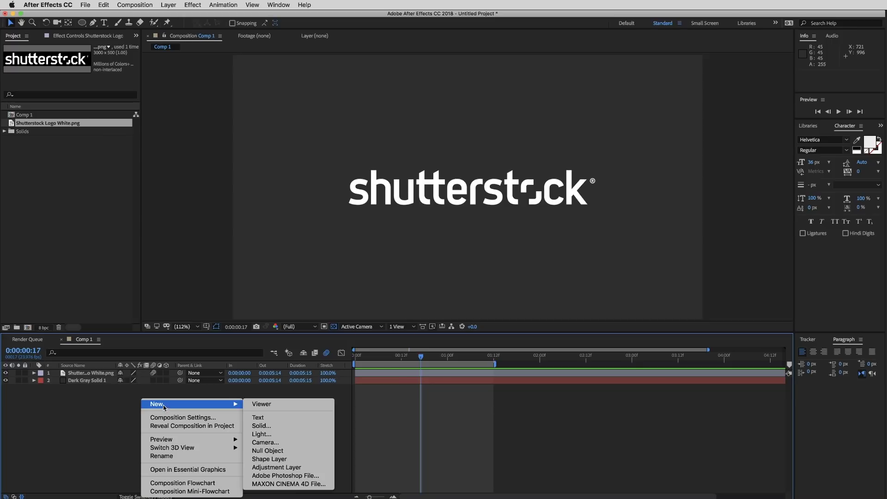
left_click(266, 425)
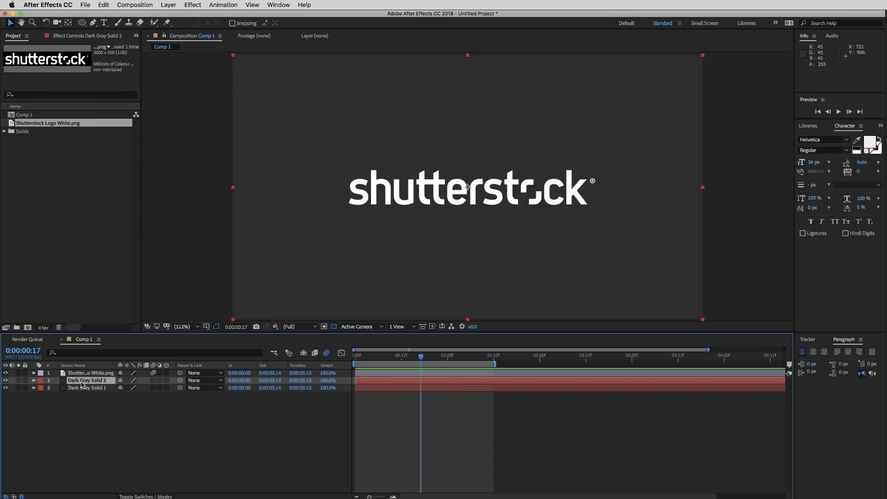
left_click(82, 412)
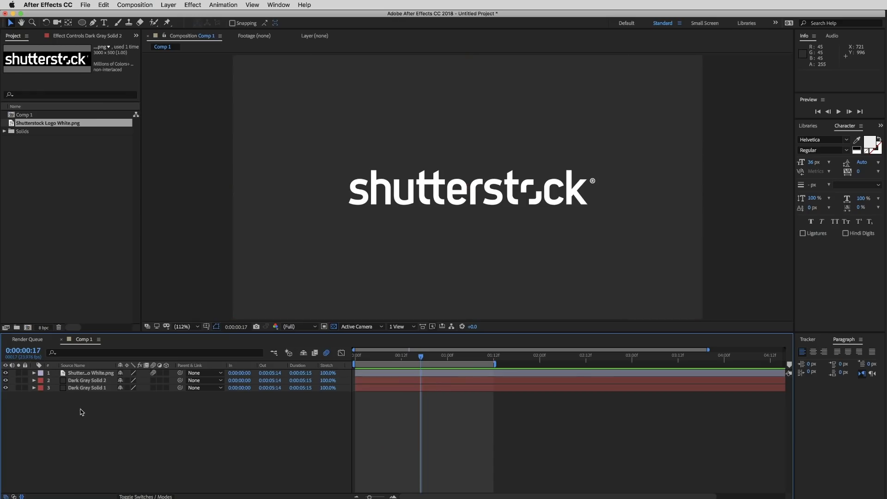
left_click(80, 381)
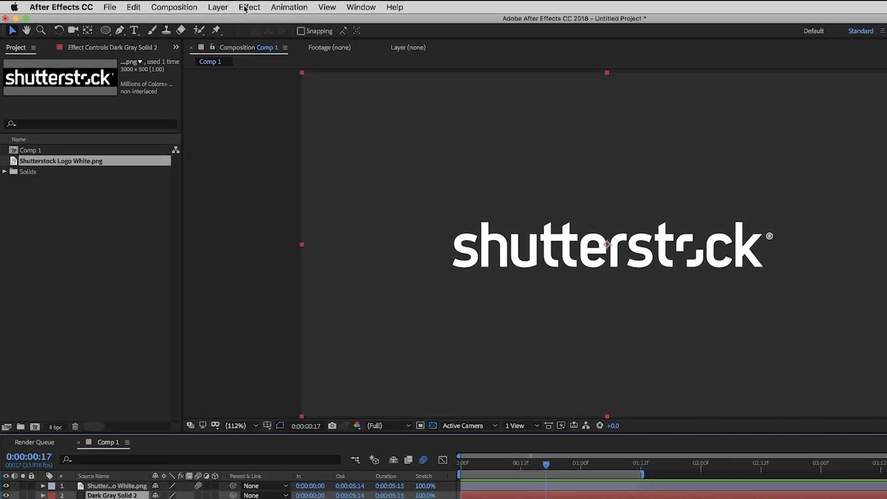
Apply Gradient Ramp to Dark Gray Solid 2 and drag its start point down toward the logo
left_click(193, 4)
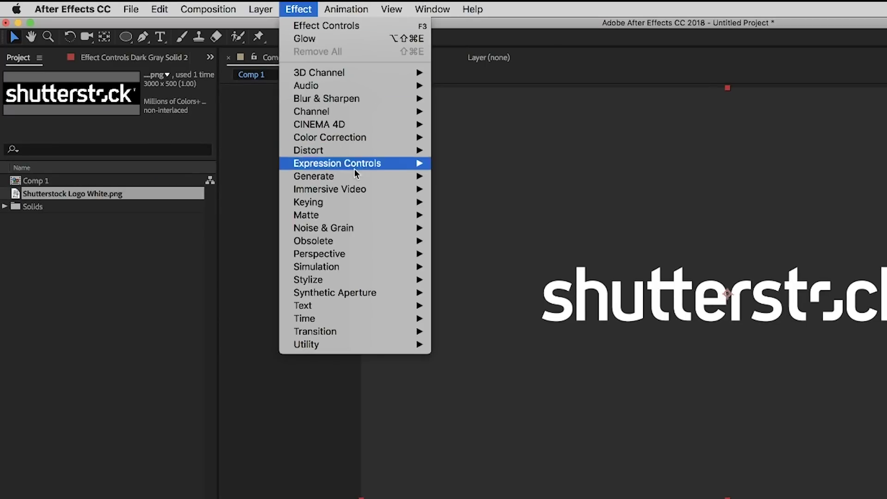
mouse_move(360, 181)
left_click(510, 397)
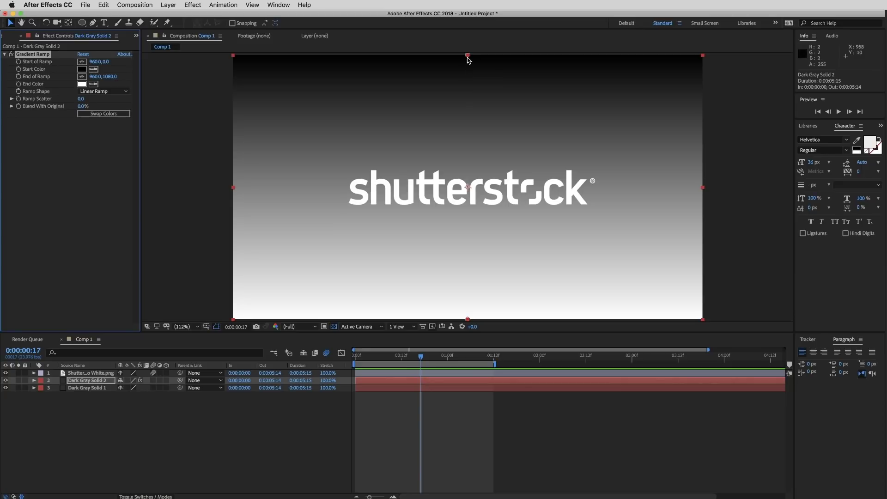
left_click_drag(727, 87, 721, 247)
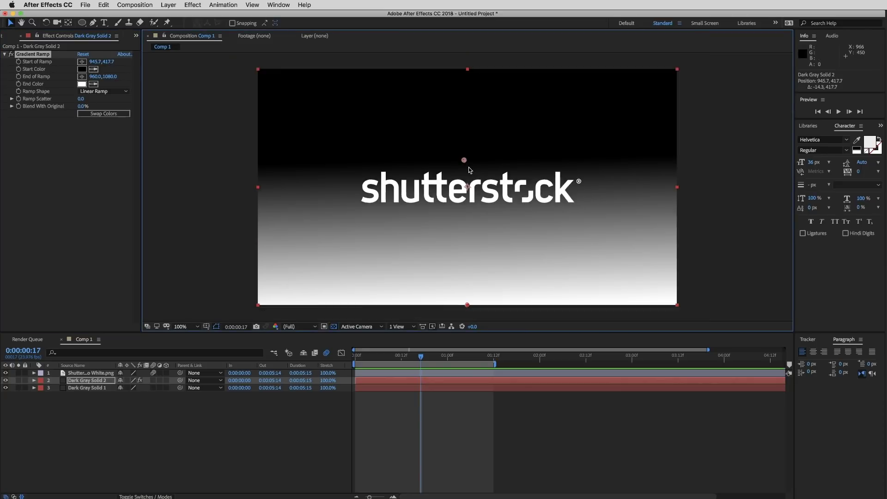
key("comma")
left_click_drag(468, 248, 466, 261)
Set the Ramp Shape to Radial and centre the gradient on the logo
left_click(104, 91)
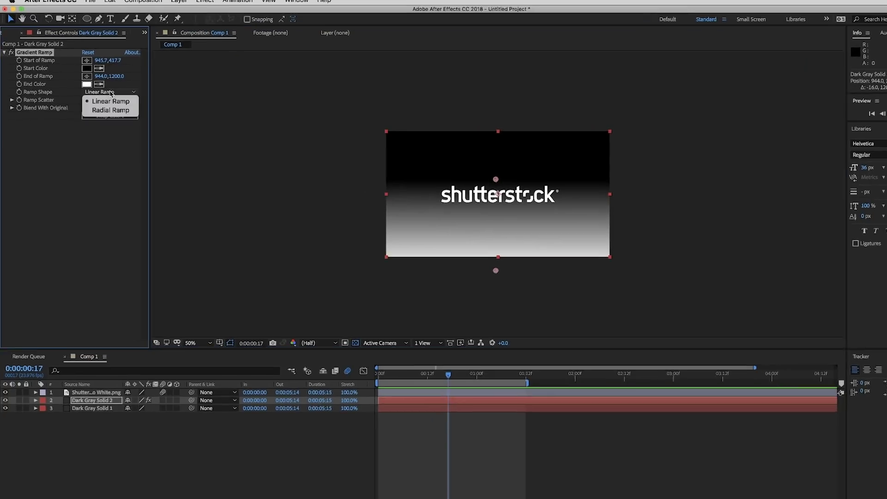
left_click(110, 110)
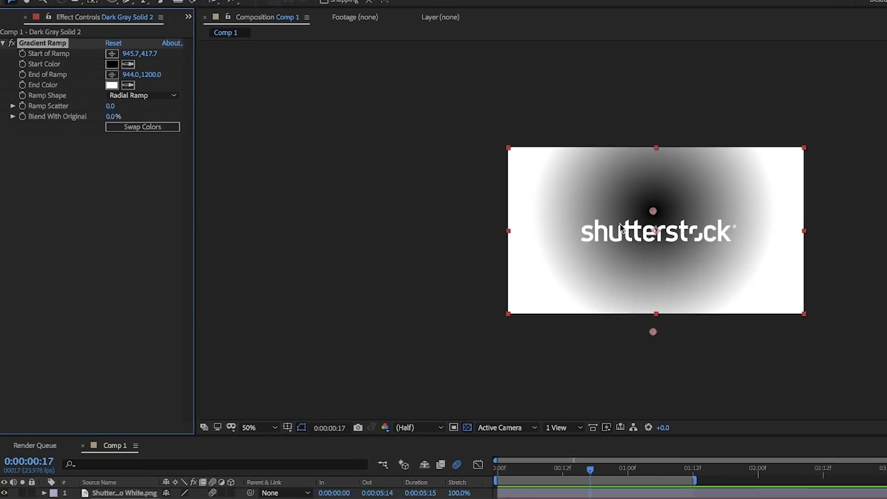
left_click_drag(494, 180, 494, 200)
left_click_drag(655, 240, 655, 237)
Swap the ramp colours and set the start colour to grey #515151
left_click(157, 127)
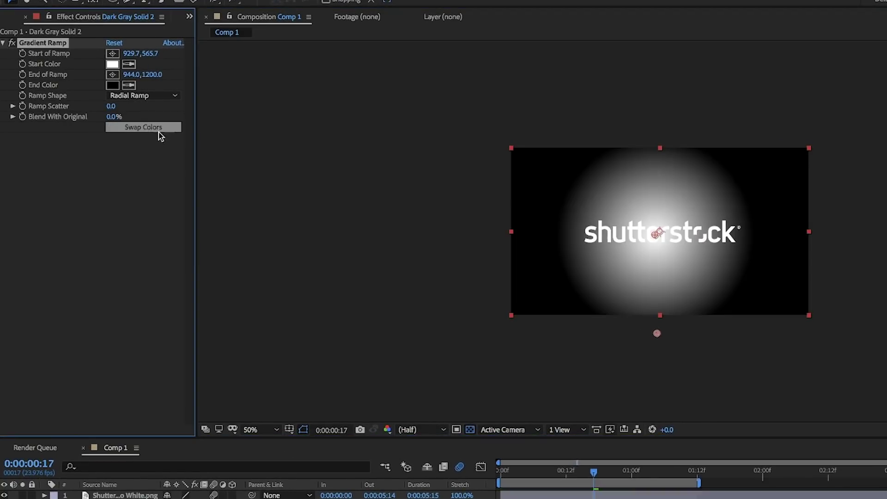
left_click(112, 63)
left_click_drag(406, 344, 405, 366)
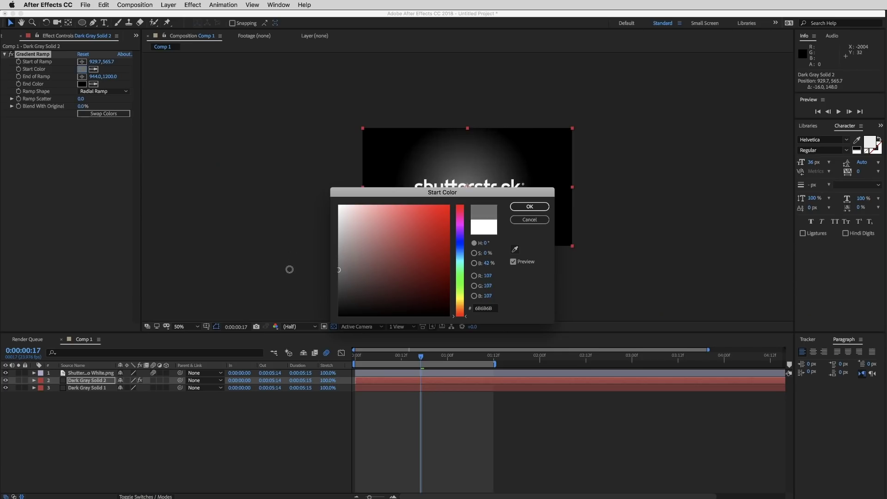
key("Return")
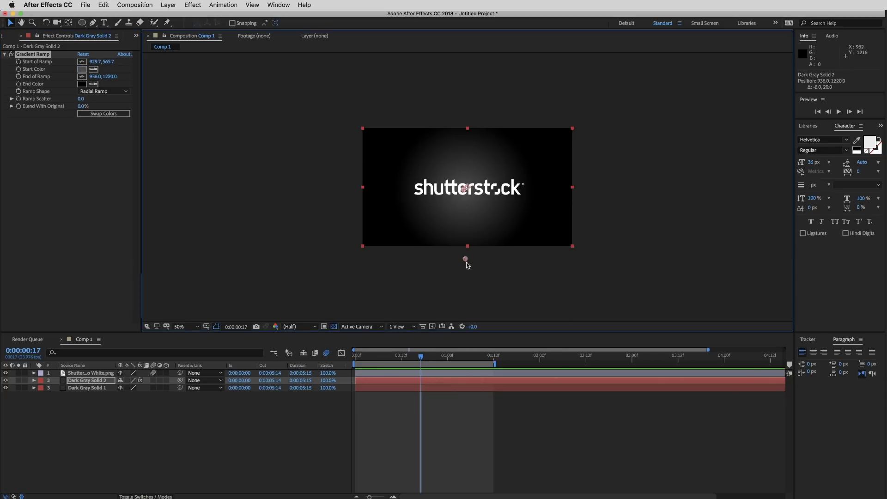
Push the ramp's end point far below the frame and fit the view back
left_click_drag(467, 261, 460, 487)
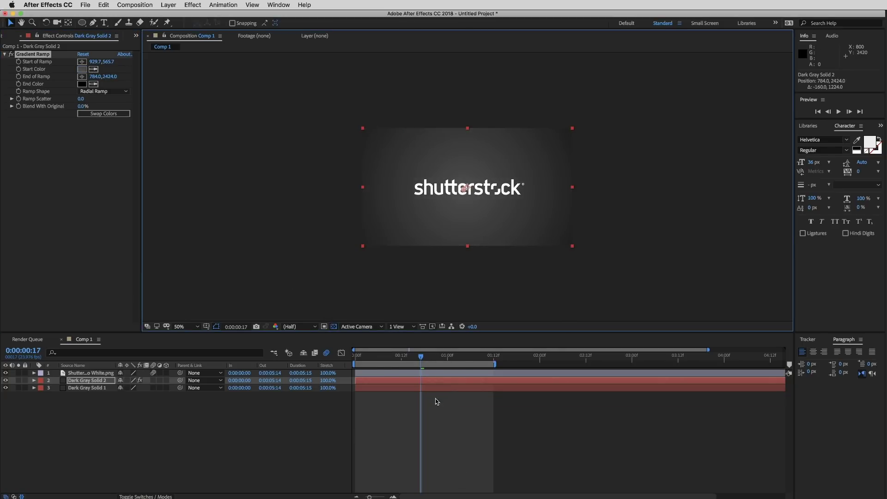
left_click(315, 455)
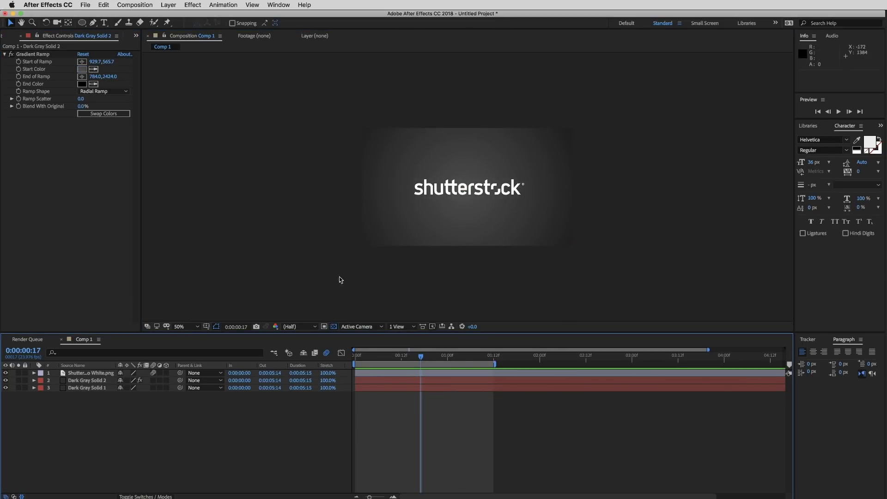
key("shift+/")
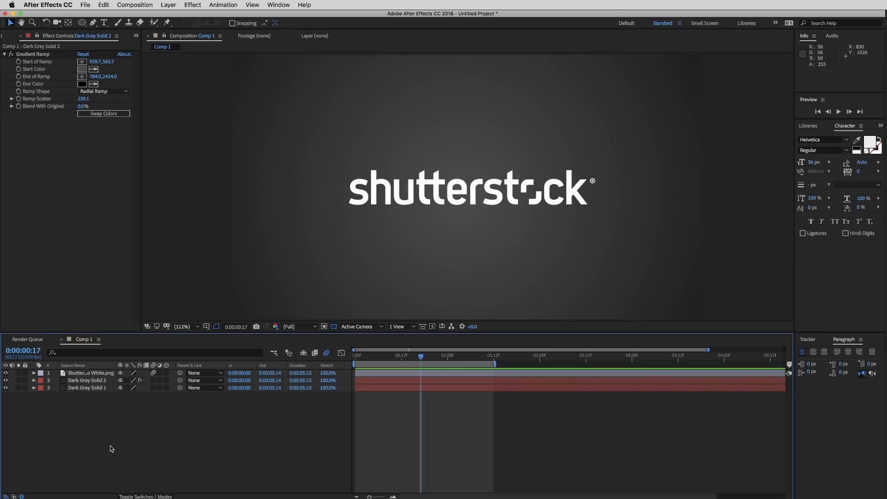
Draw a closed freeform Pen mask around the logo on Dark Gray Solid 2
left_click(79, 381)
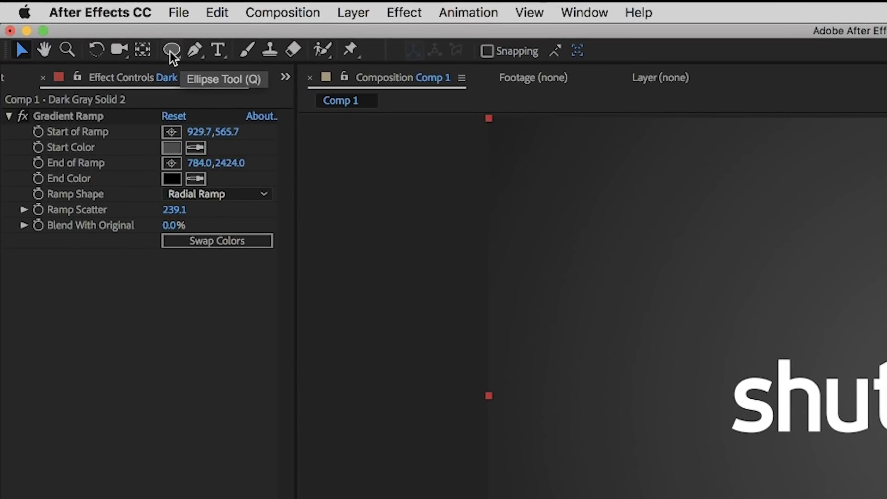
left_click(196, 49)
left_click(884, 174)
left_click(728, 265)
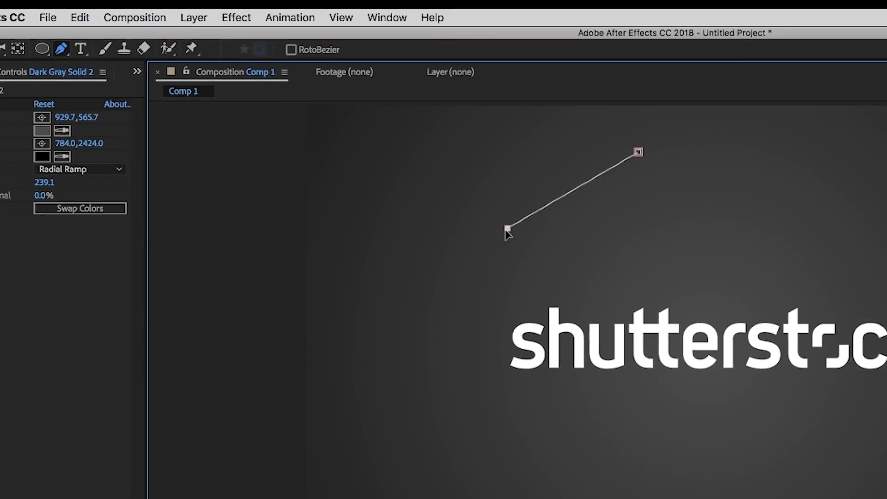
left_click(468, 311)
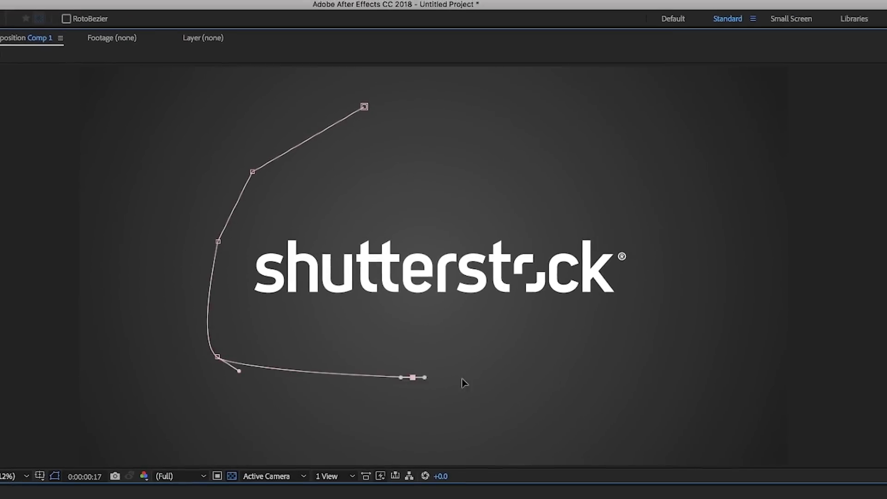
left_click(588, 371)
left_click(655, 329)
left_click(629, 219)
left_click(606, 192)
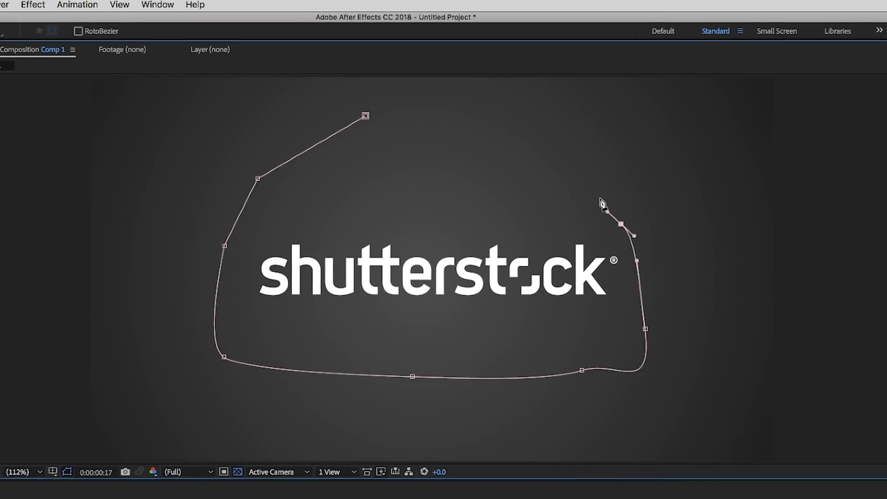
left_click_drag(538, 173, 527, 171)
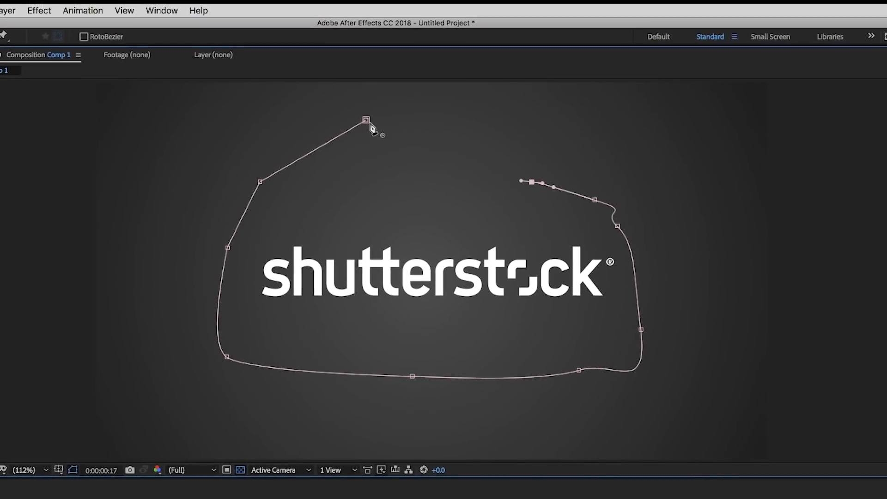
left_click(365, 120)
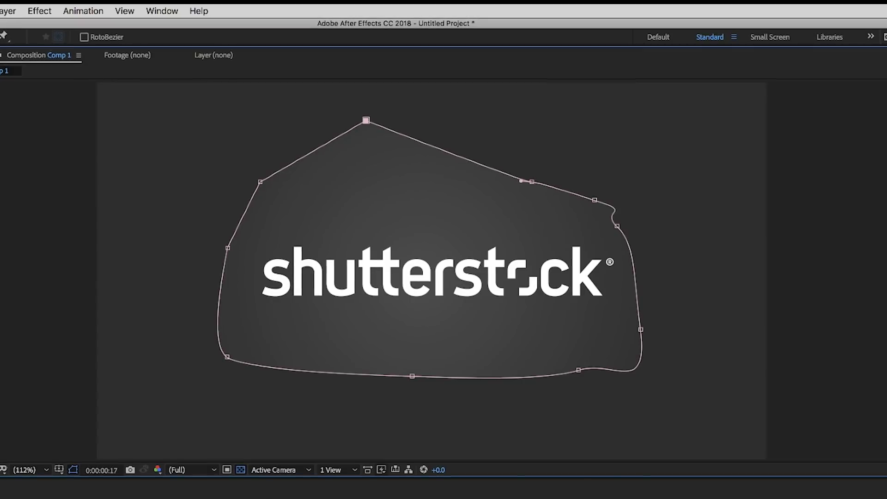
Return to the Selection tool, deselect, and show the title/action safe guides
key("v")
key("F2")
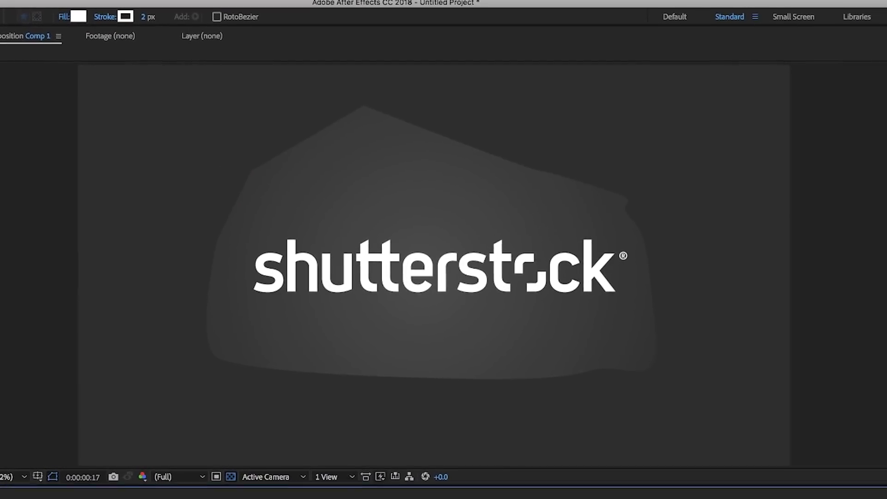
key("apostrophe")
Reveal Mask 1 on the gradient solid and set Mask Feather to 224 pixels
left_click(308, 310)
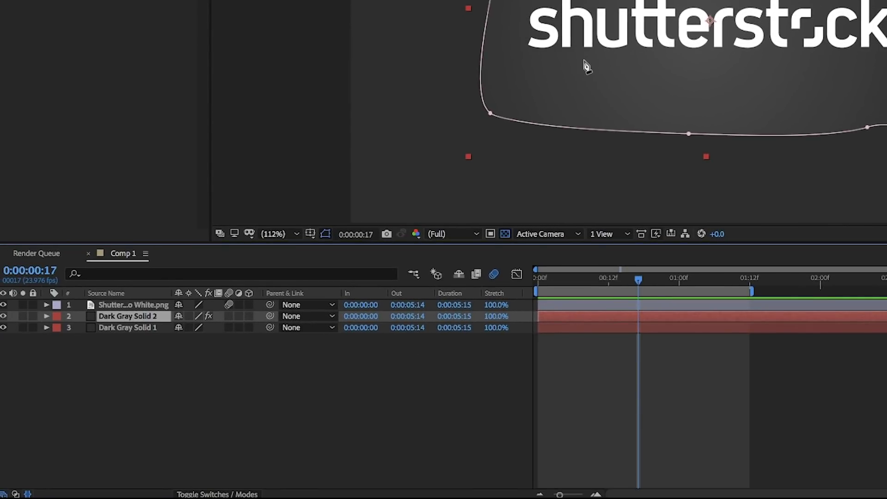
key("m")
key("m")
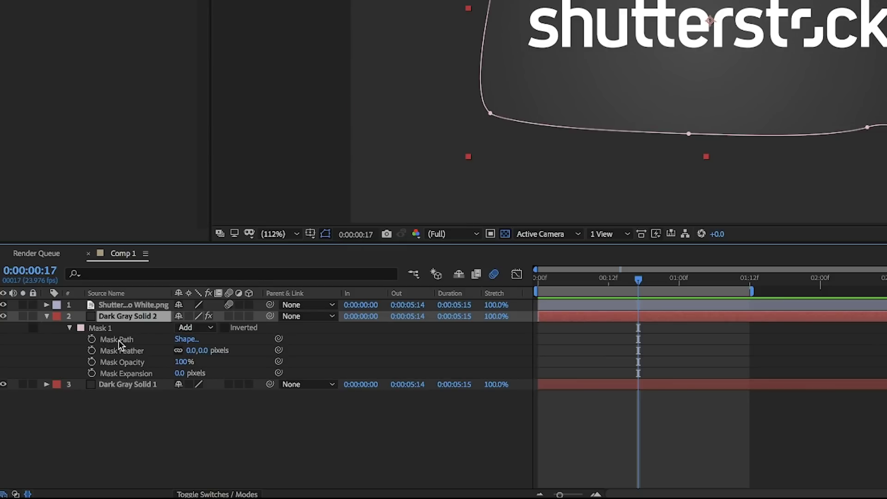
left_click_drag(208, 350, 254, 351)
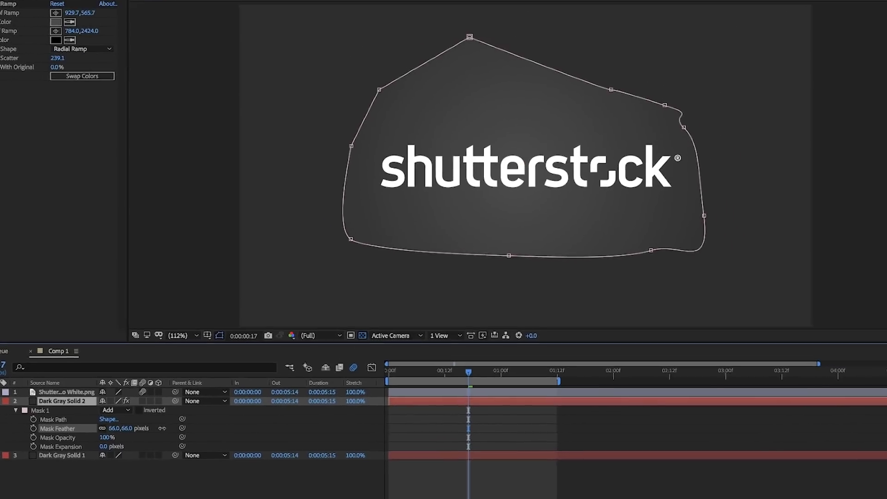
left_click_drag(161, 428, 290, 428)
left_click_drag(123, 434, 155, 455)
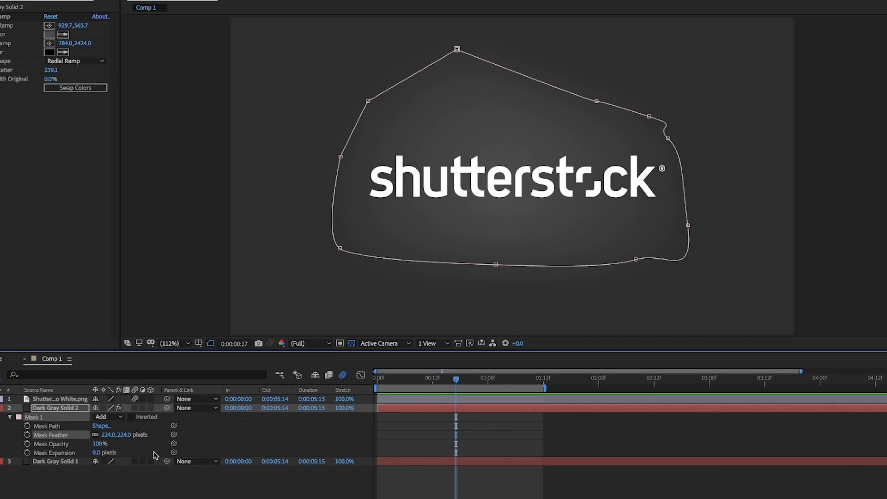
Set Mask Expansion to 20 pixels and add a Mask Path keyframe
left_click_drag(100, 452, 381, 452)
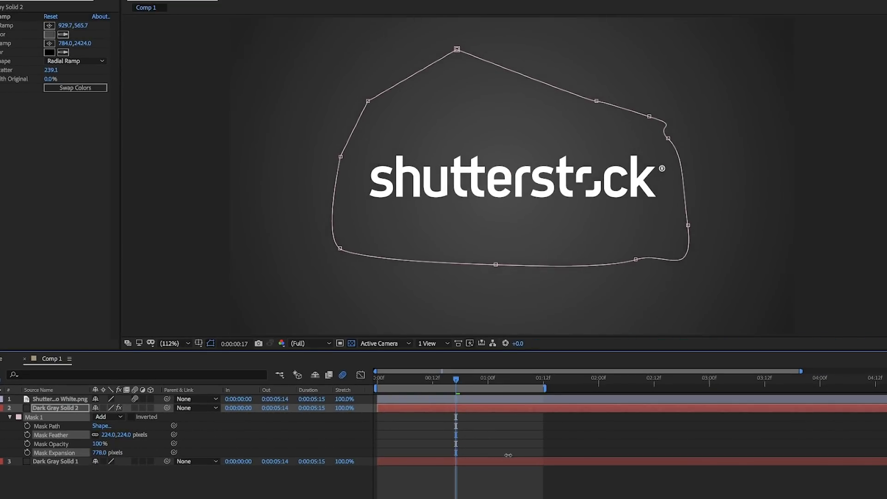
left_click_drag(216, 457, 95, 454)
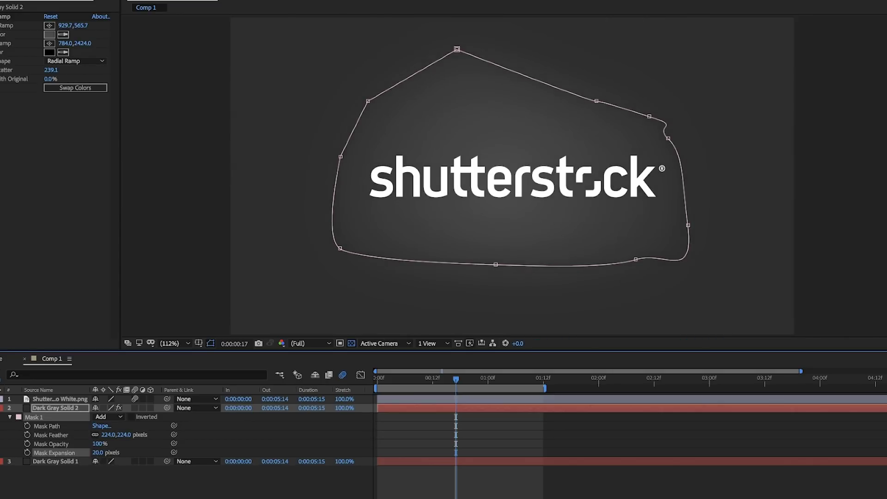
key("F2")
left_click(27, 426)
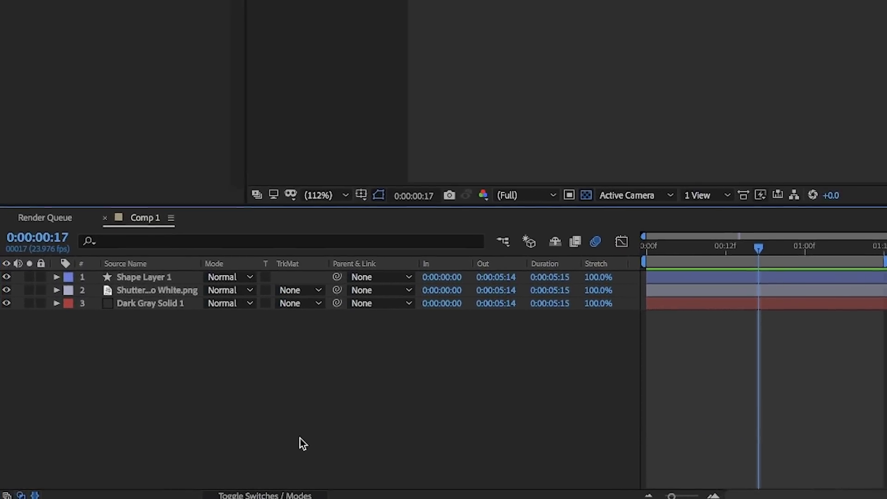
Select the Shutterstock logo layer
left_click(166, 289)
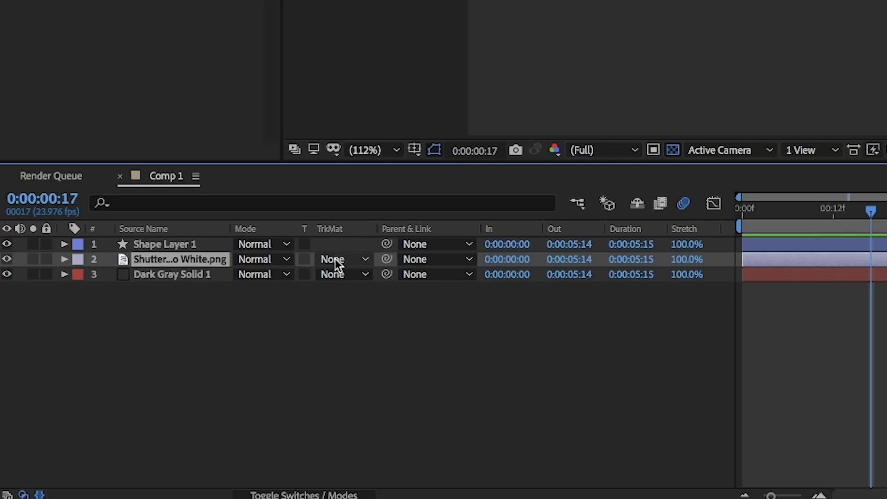
Alpha-matte the logo to Shape Layer 1 and keyframe it hidden at Position Y 698 at frame 0
left_click(364, 261)
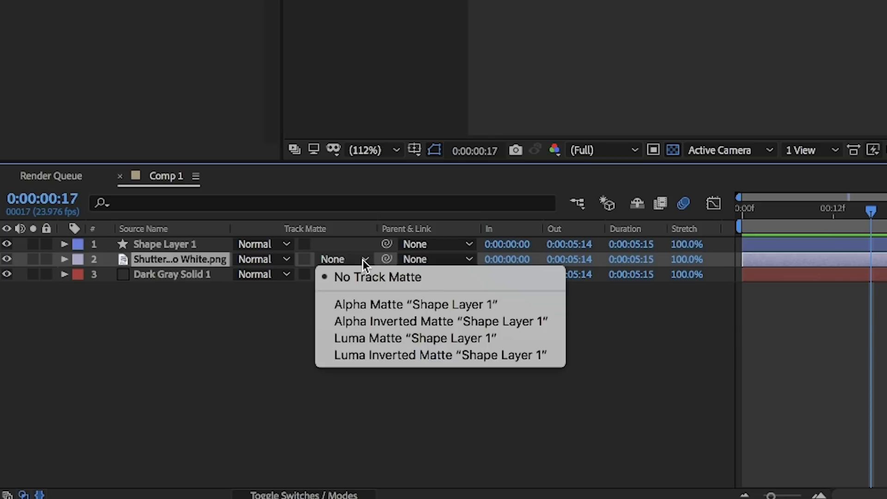
left_click(462, 303)
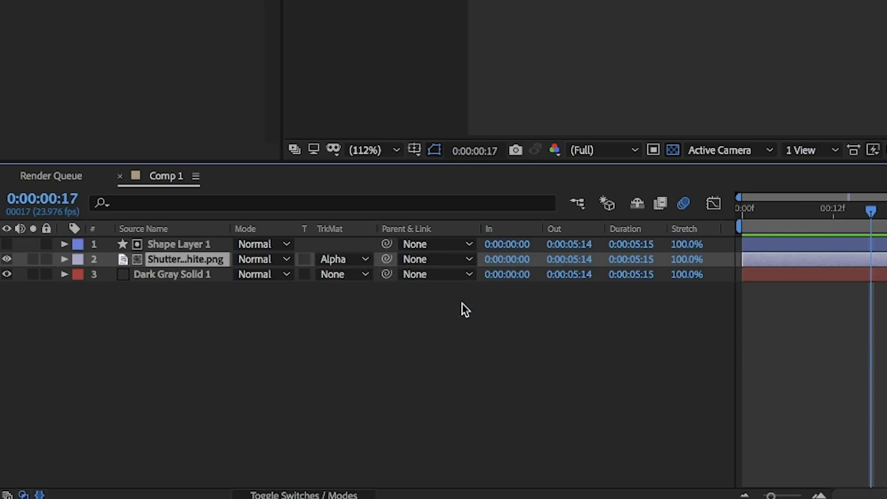
key("p")
left_click_drag(272, 275, 341, 306)
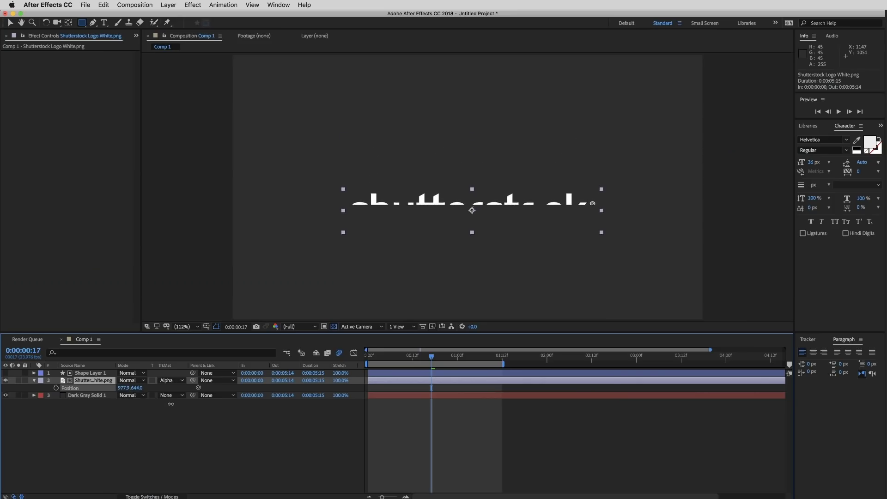
left_click_drag(171, 404, 351, 405)
left_click(56, 387)
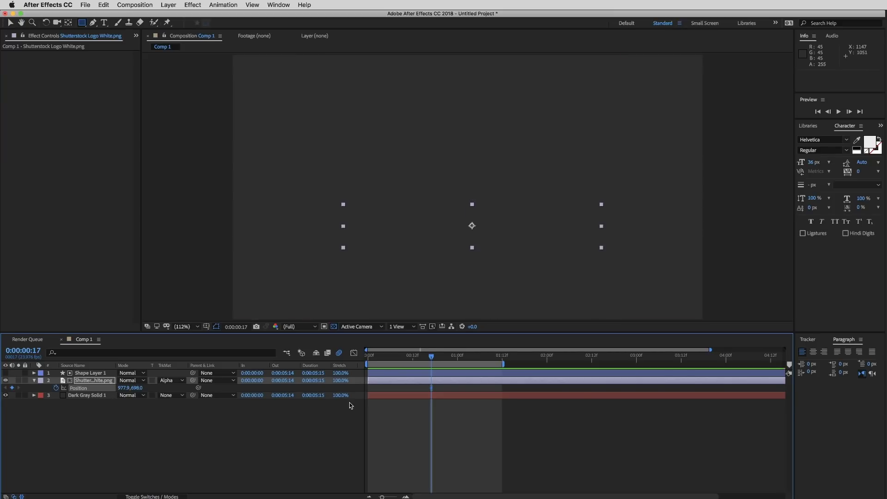
left_click_drag(431, 388, 367, 394)
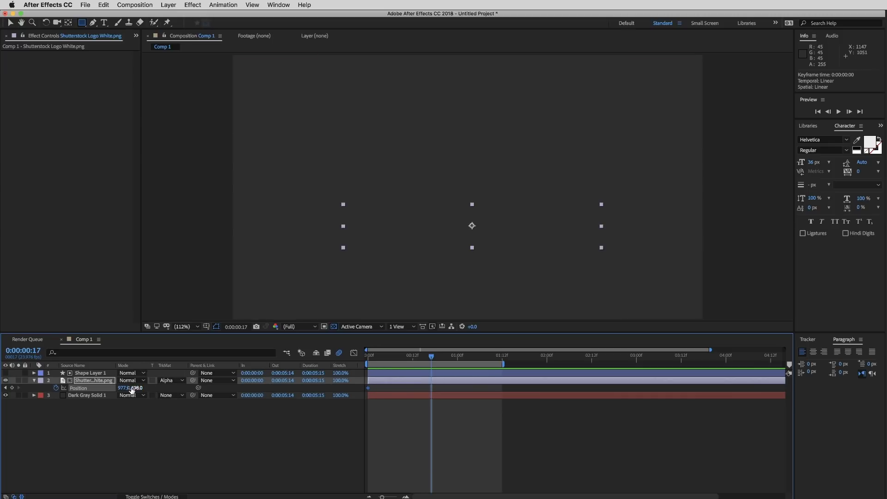
Raise the logo to Position Y 534 at frame 17 for the second keyframe
left_click_drag(136, 387, 334, 400)
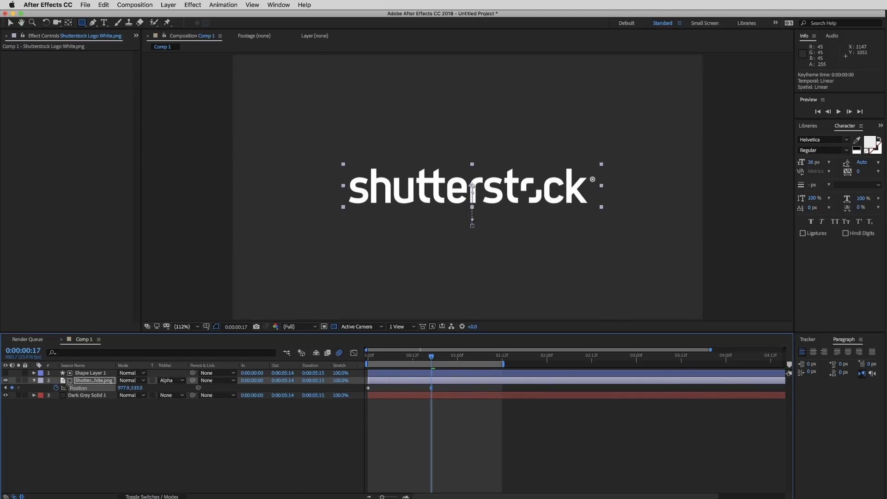
right_click(431, 389)
mouse_move(474, 494)
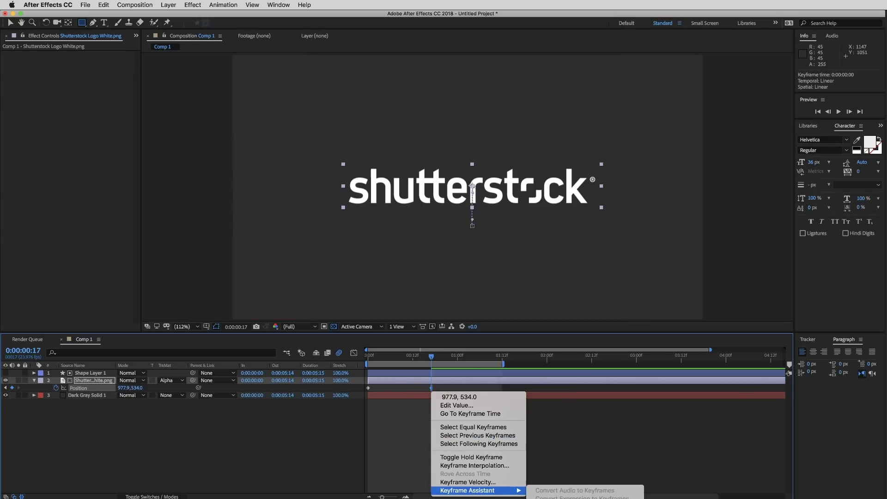
left_click(330, 405)
Ease the logo's rise in the speed graph and preview the reveal
left_click(354, 352)
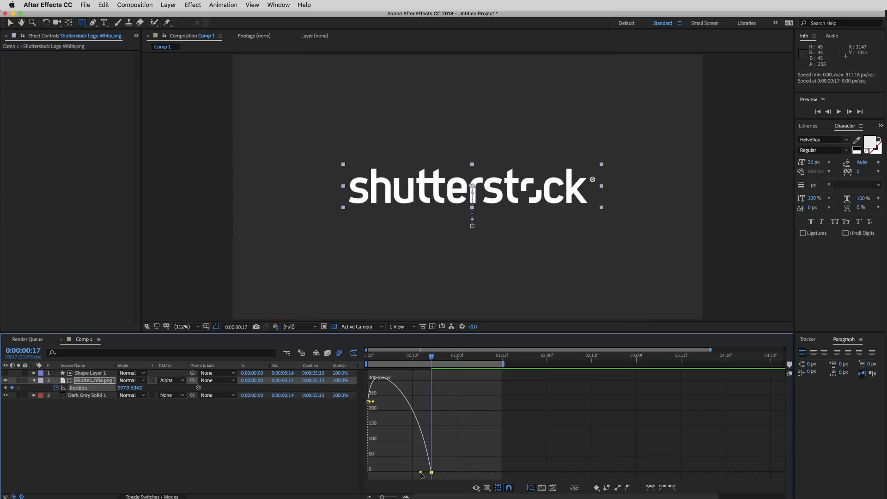
left_click_drag(421, 475, 369, 472)
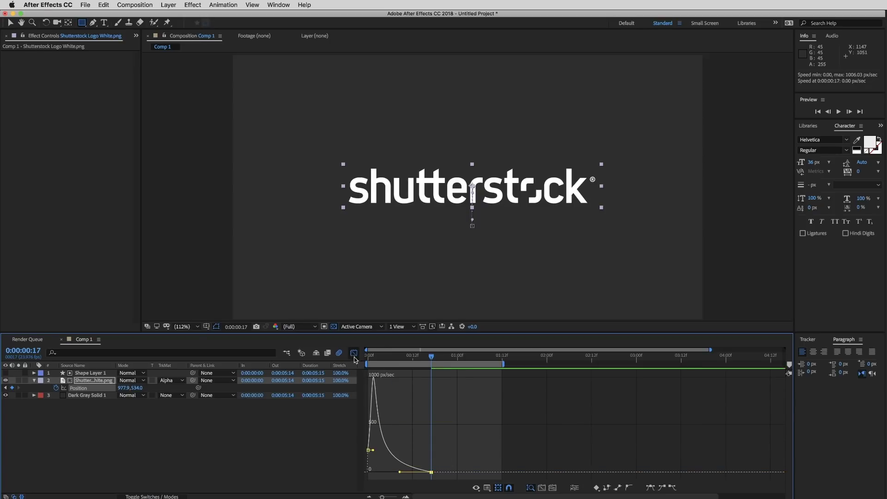
left_click(354, 353)
left_click(324, 442)
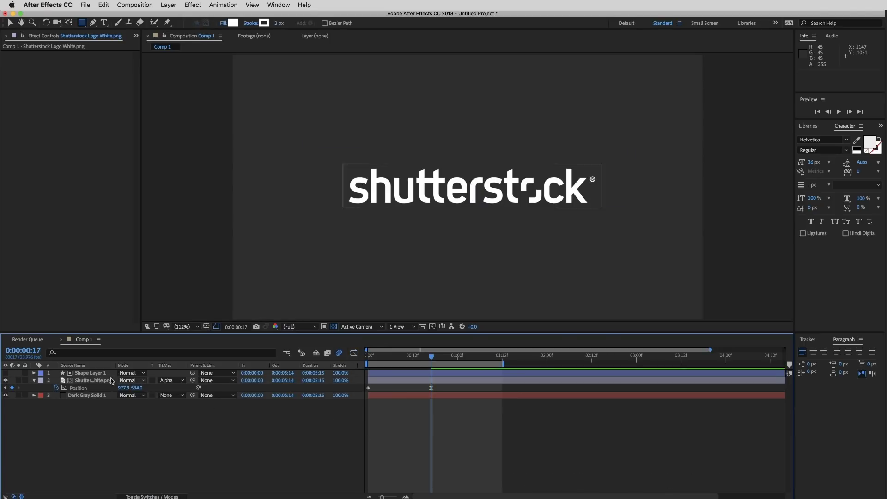
left_click(156, 496)
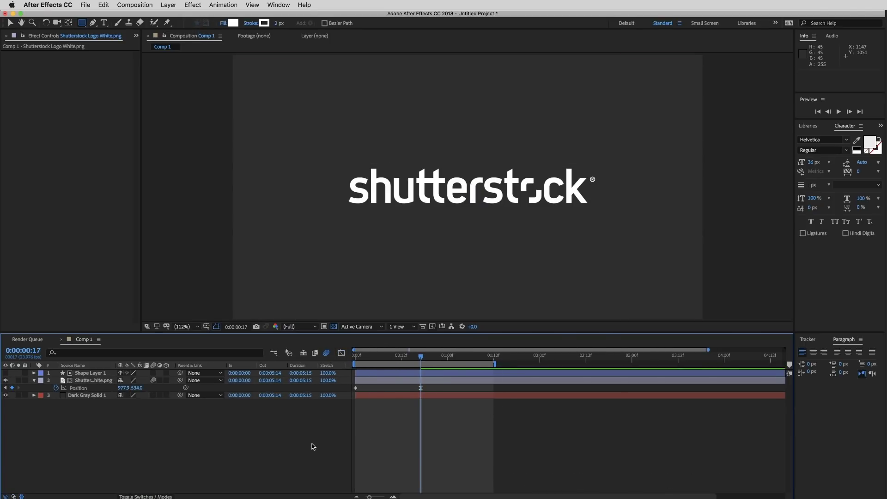
key("space")
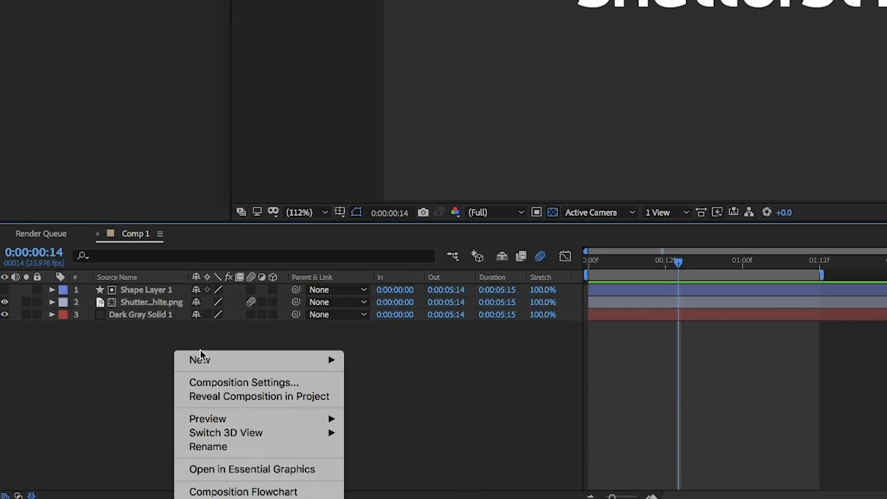
Add Null 1 and pick-whip Shape Layer 1 and the logo layer to it
mouse_move(206, 359)
left_click(431, 436)
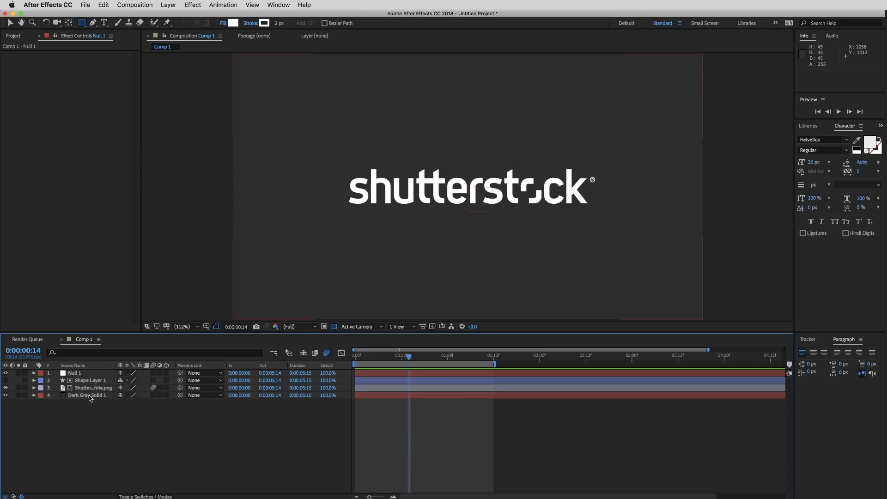
left_click(102, 396)
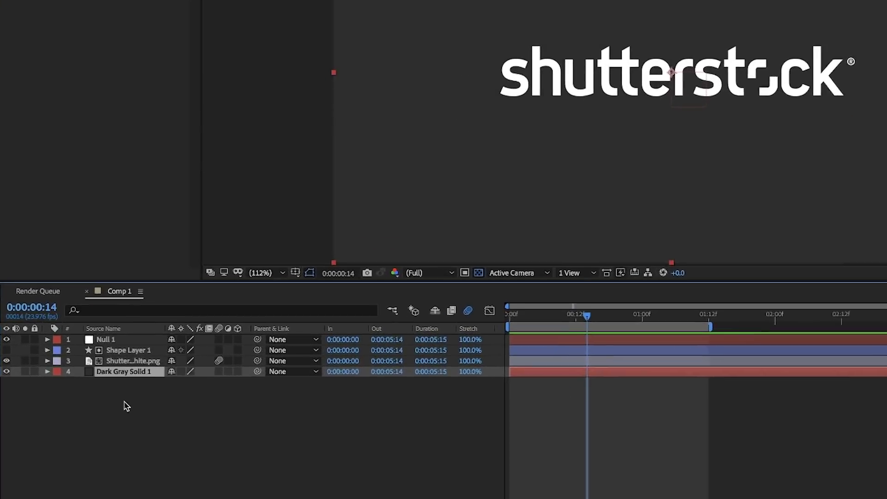
left_click(154, 326)
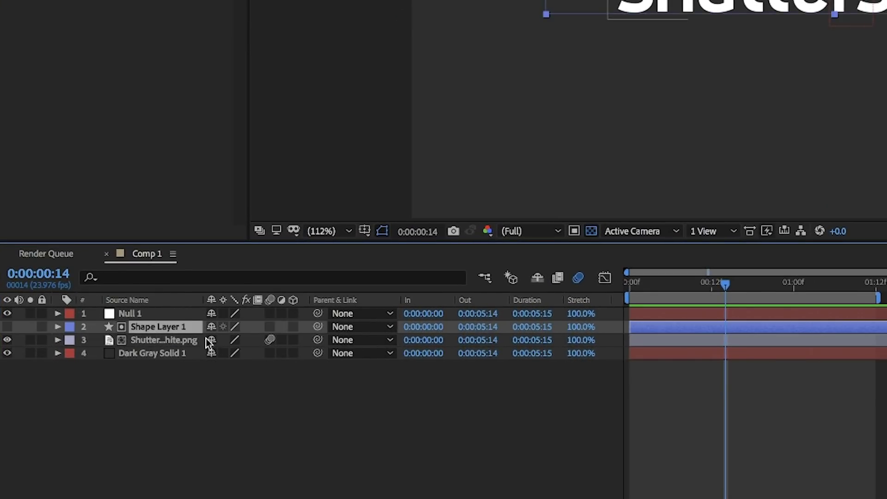
left_click(174, 343, "shift")
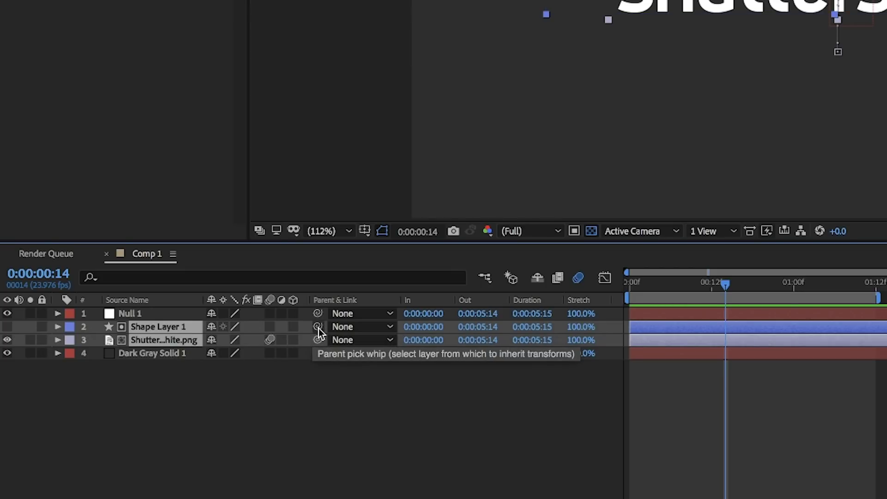
left_click_drag(318, 327, 172, 317)
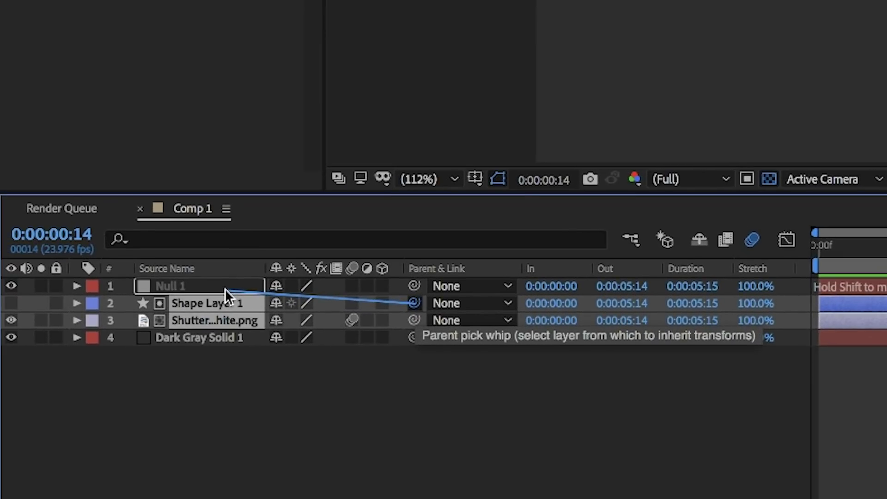
left_click_drag(224, 288, 224, 289)
Finish parenting to Null 1, shift its position vertically, and preview the animation
left_click(198, 286)
key("p")
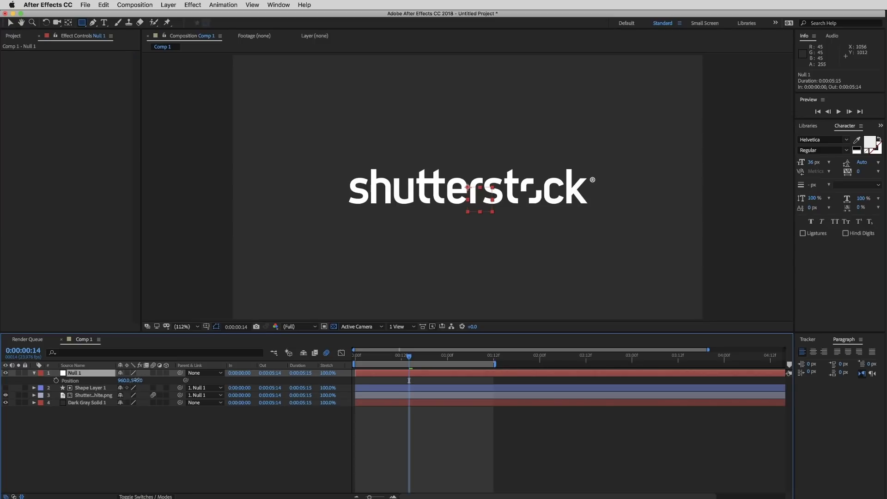
left_click_drag(137, 379, 280, 387)
key("s")
key("super+z")
key("space")
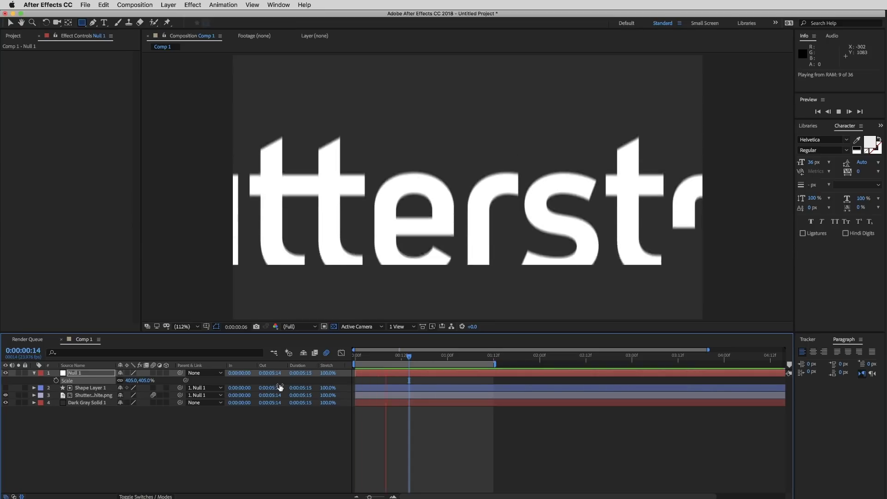
key("space")
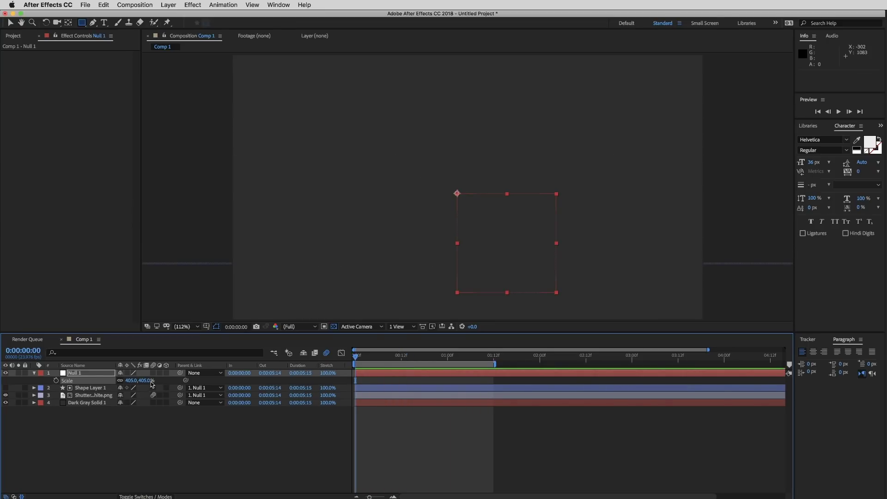
Set Null 1's Scale to 238% and preview the enlarged logo reveal
left_click_drag(126, 380, 2, 382)
left_click_drag(77, 384, 76, 383)
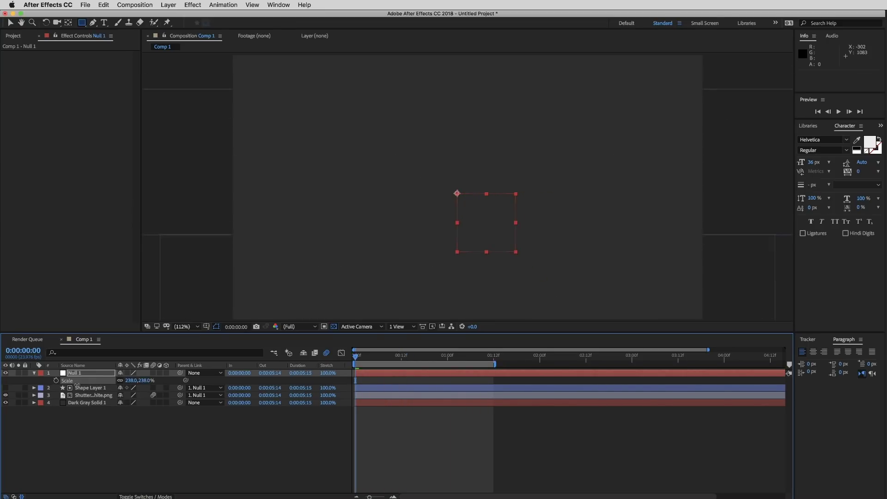
key("space")
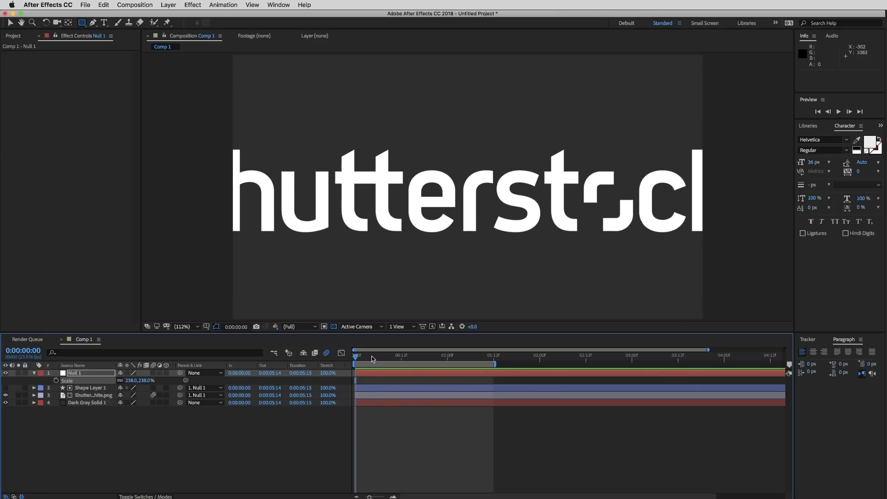